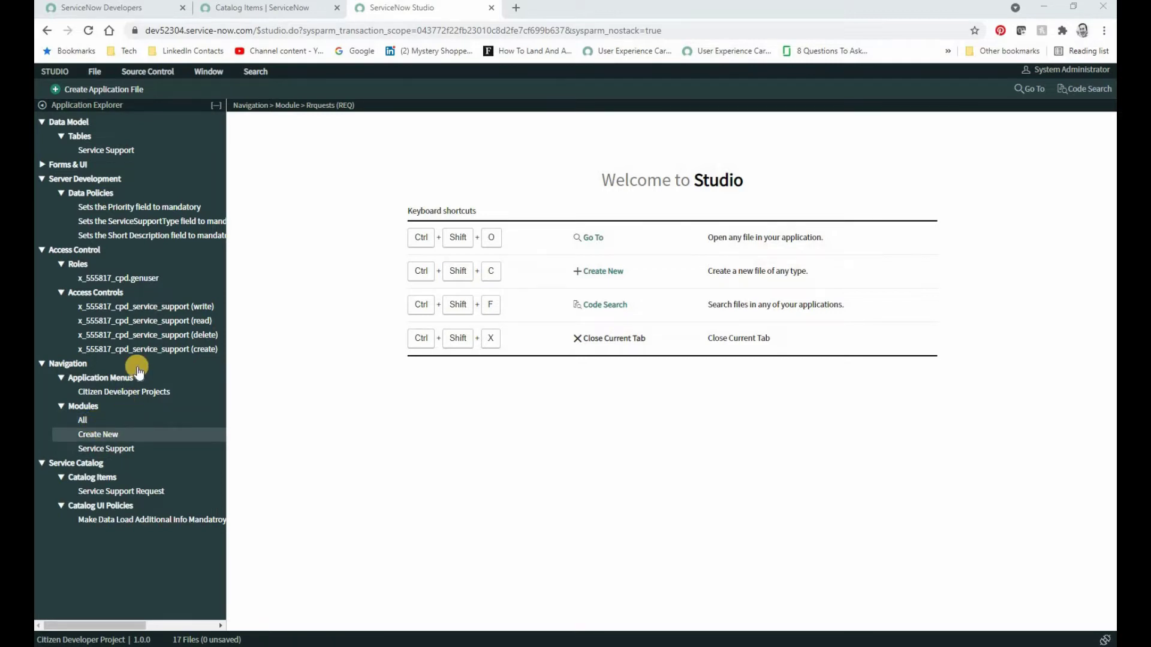
- Create a navigation module titled "Request (REQ)" and assign it to the Citizen Developer Projects application menu
click(103, 90)
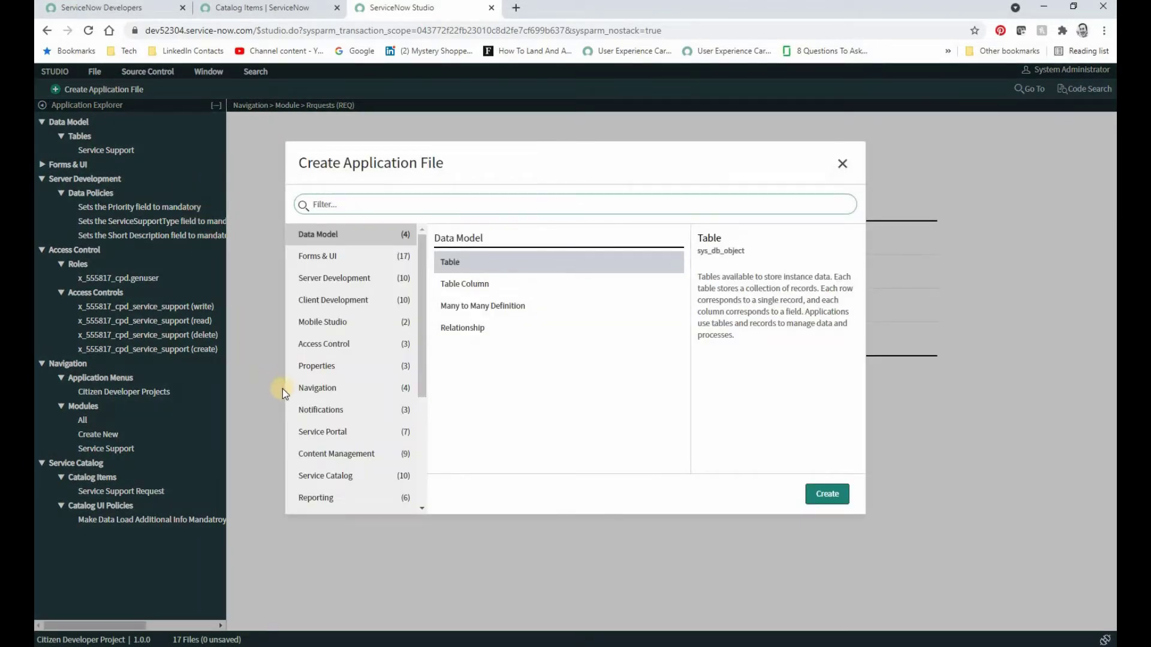
click(324, 388)
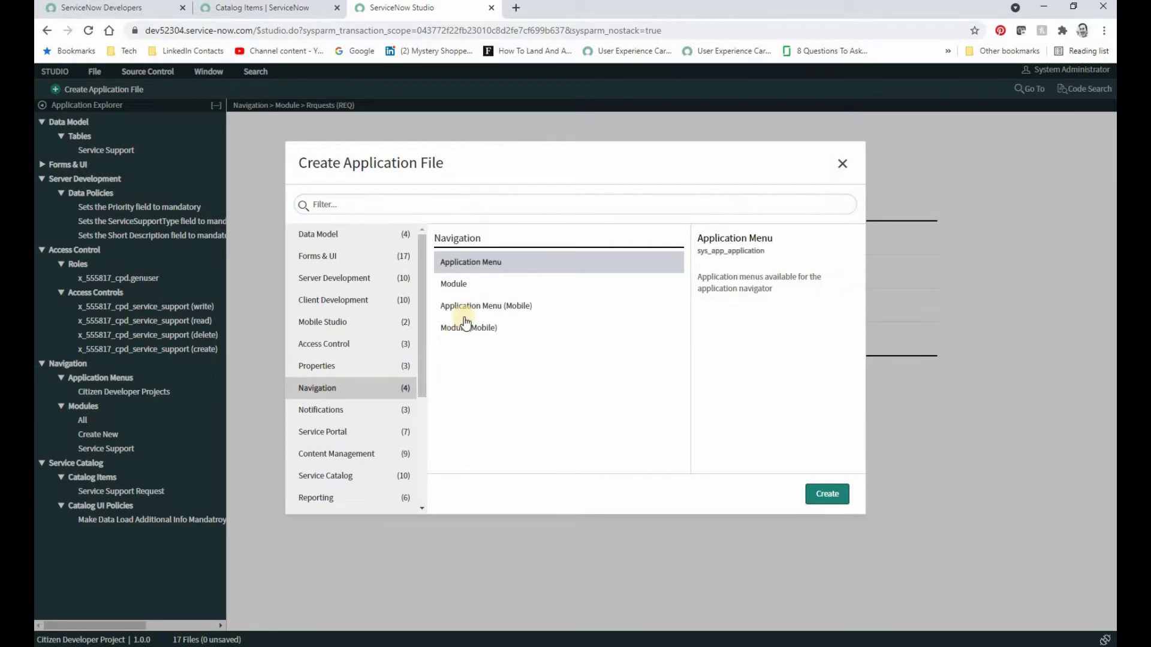
click(540, 283)
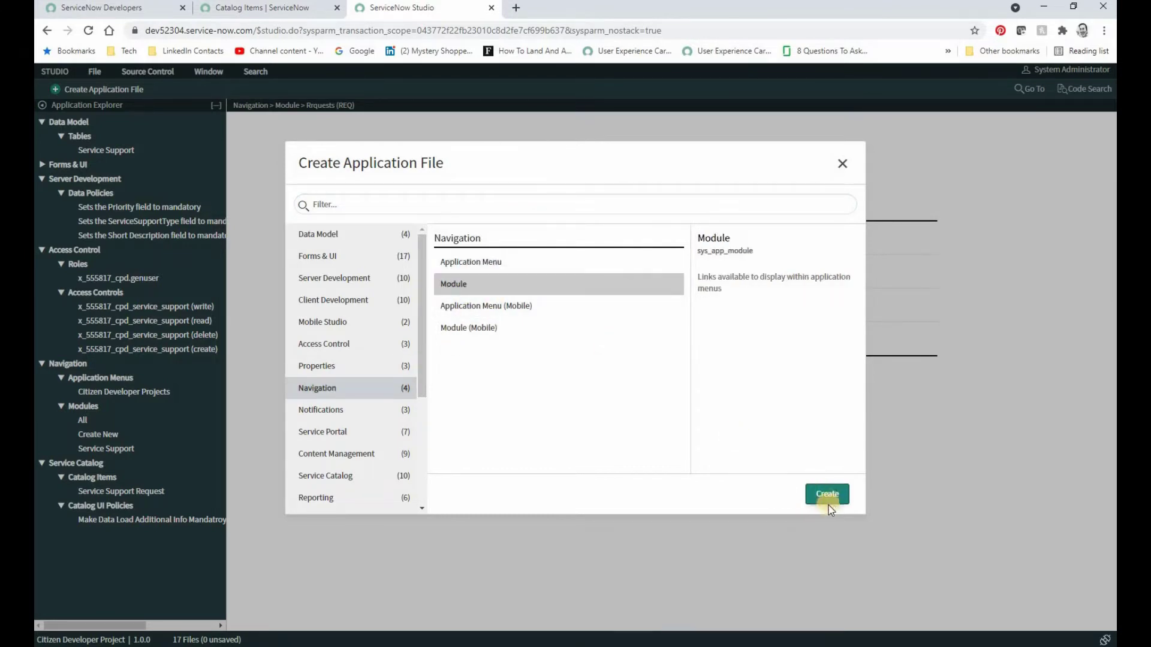
click(827, 493)
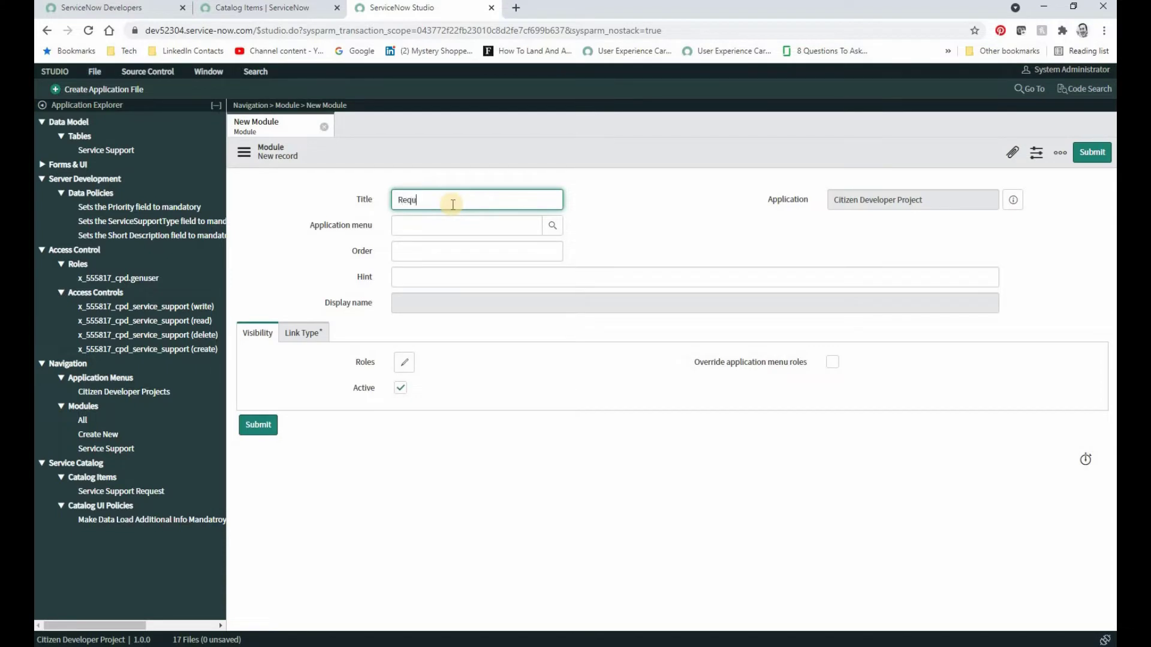
text(Request (REQ))
click(552, 225)
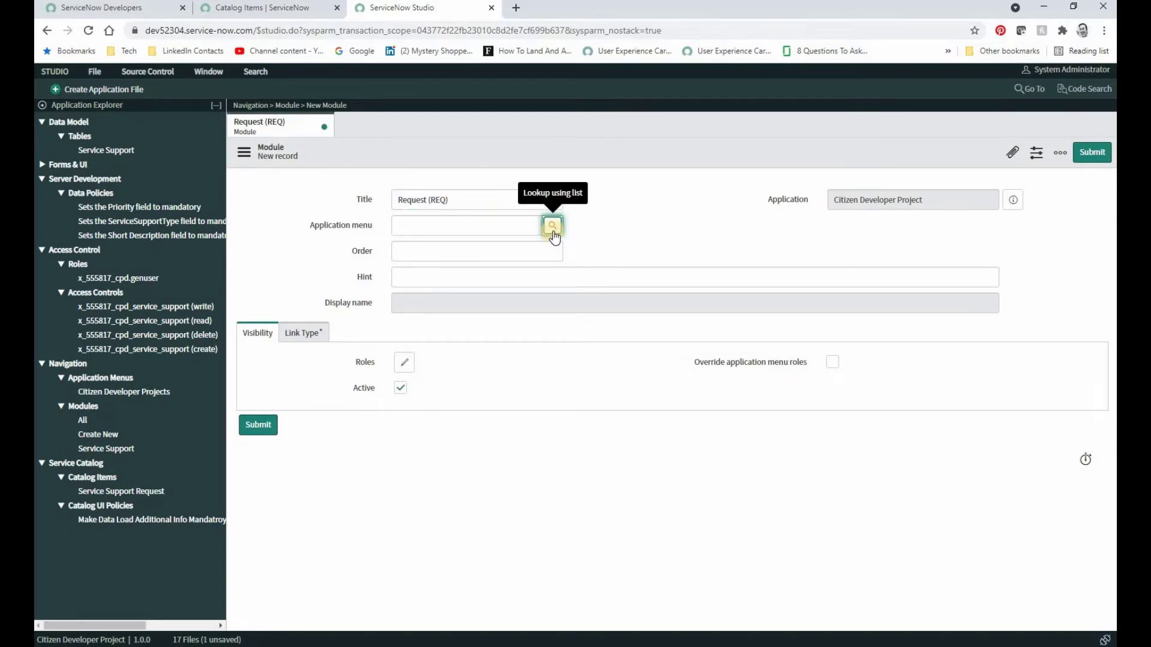
click(552, 225)
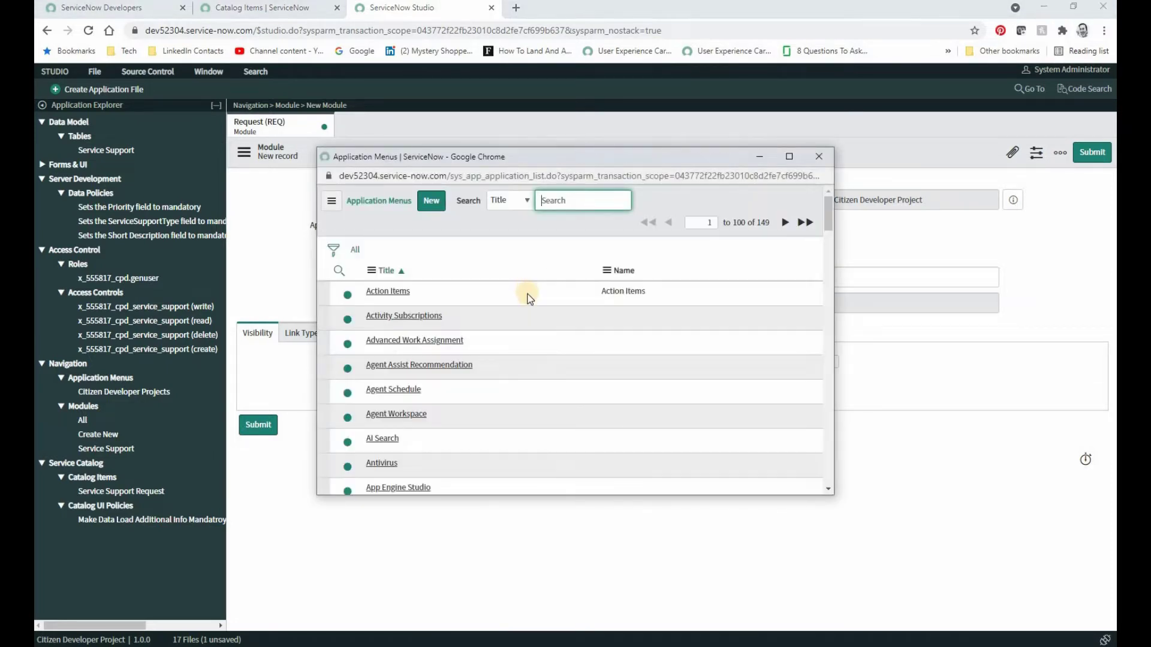
scroll(529, 306, down, 5)
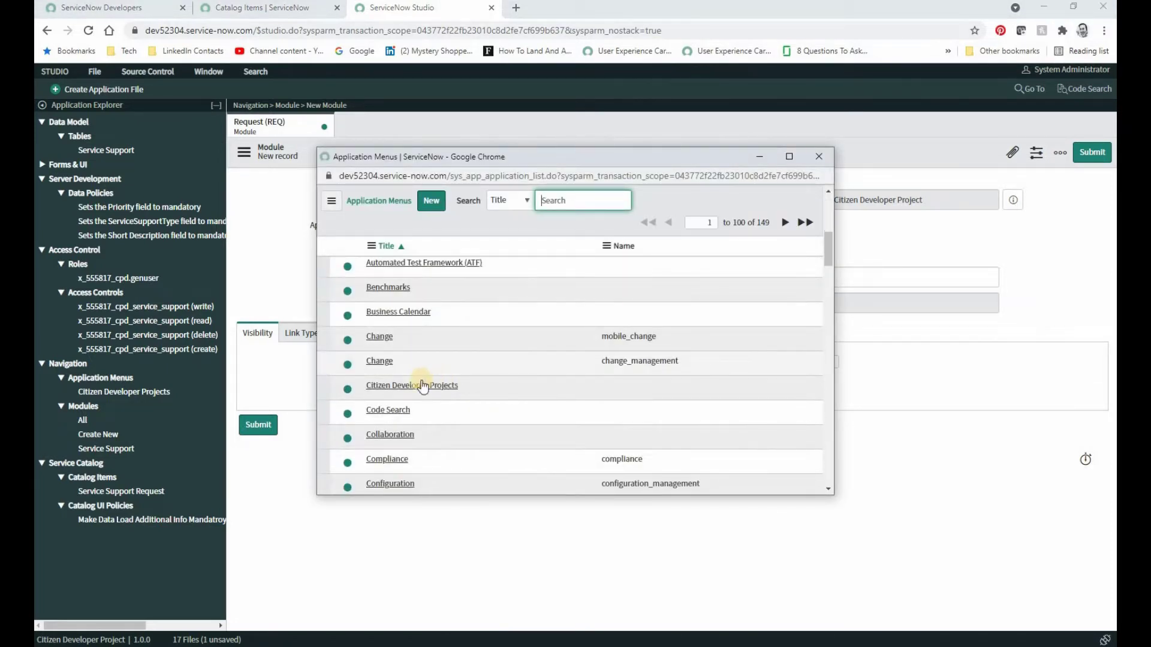
click(423, 386)
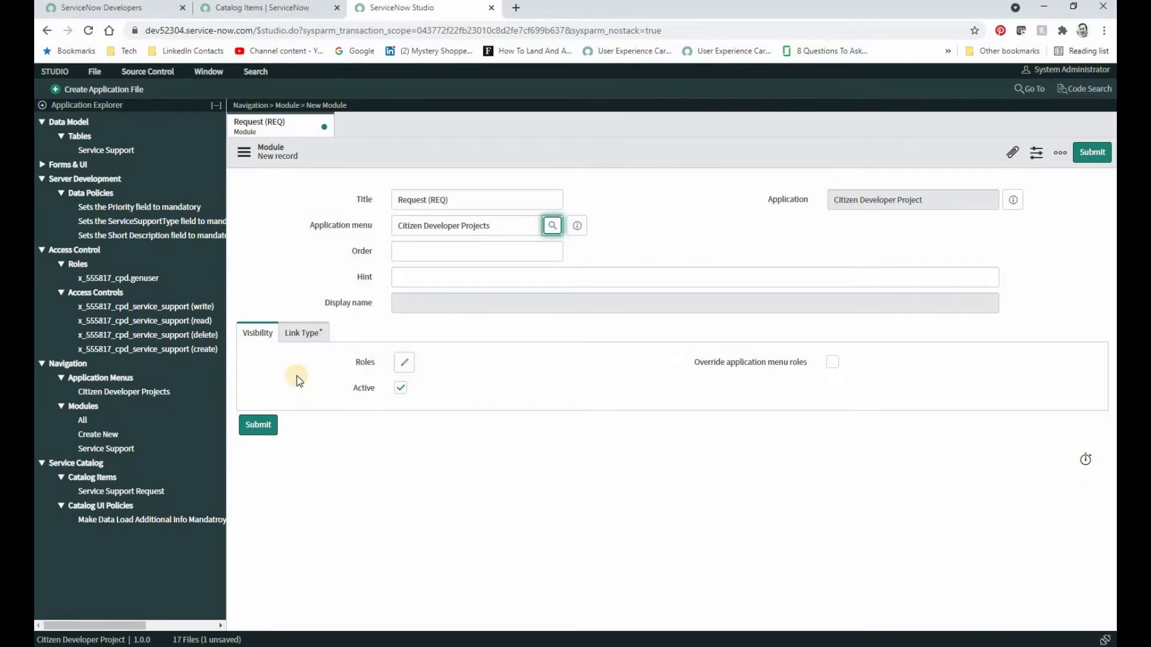
- Link the Request (REQ) module to the Request [sc_request] table and submit the record
click(298, 333)
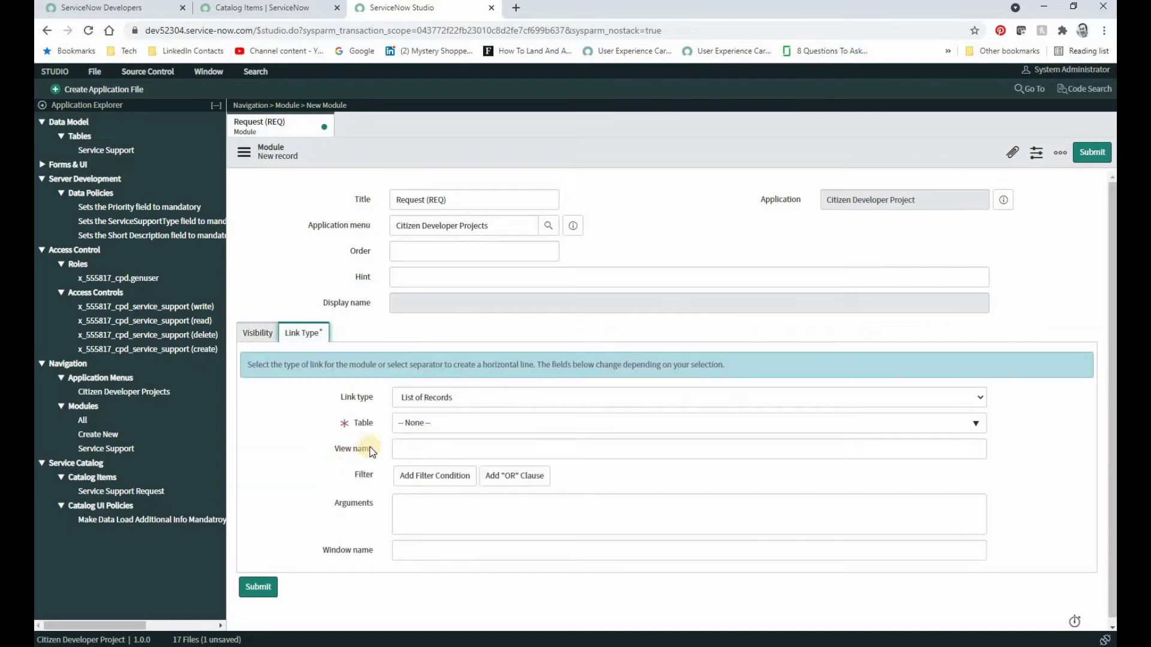
click(446, 426)
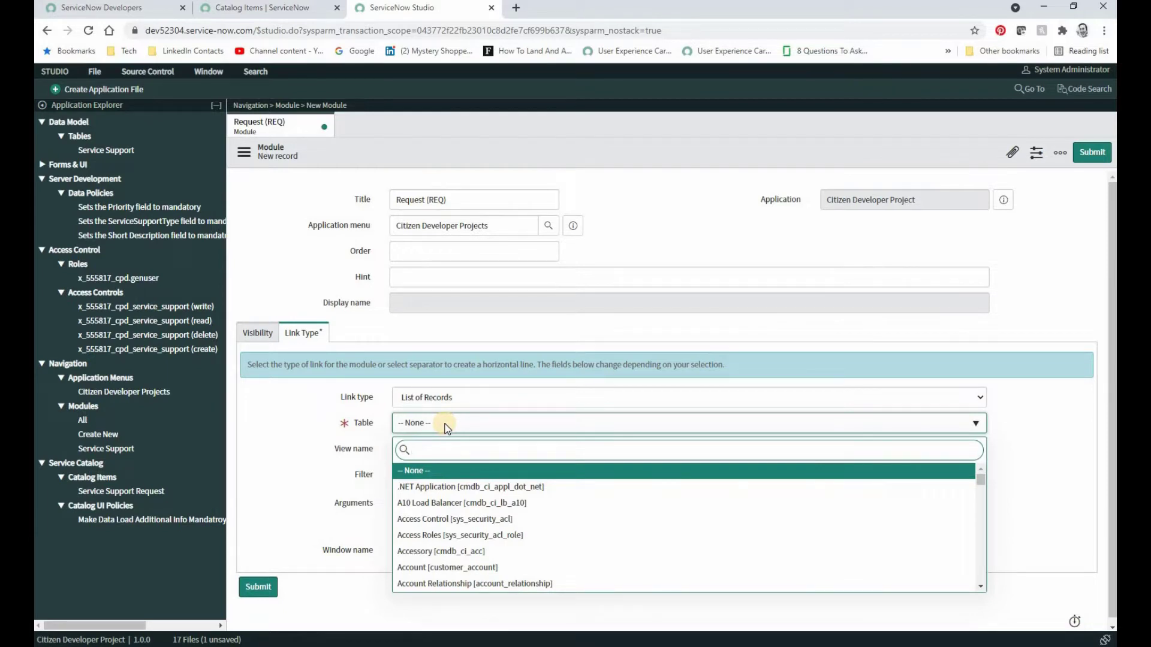
text(sc_req)
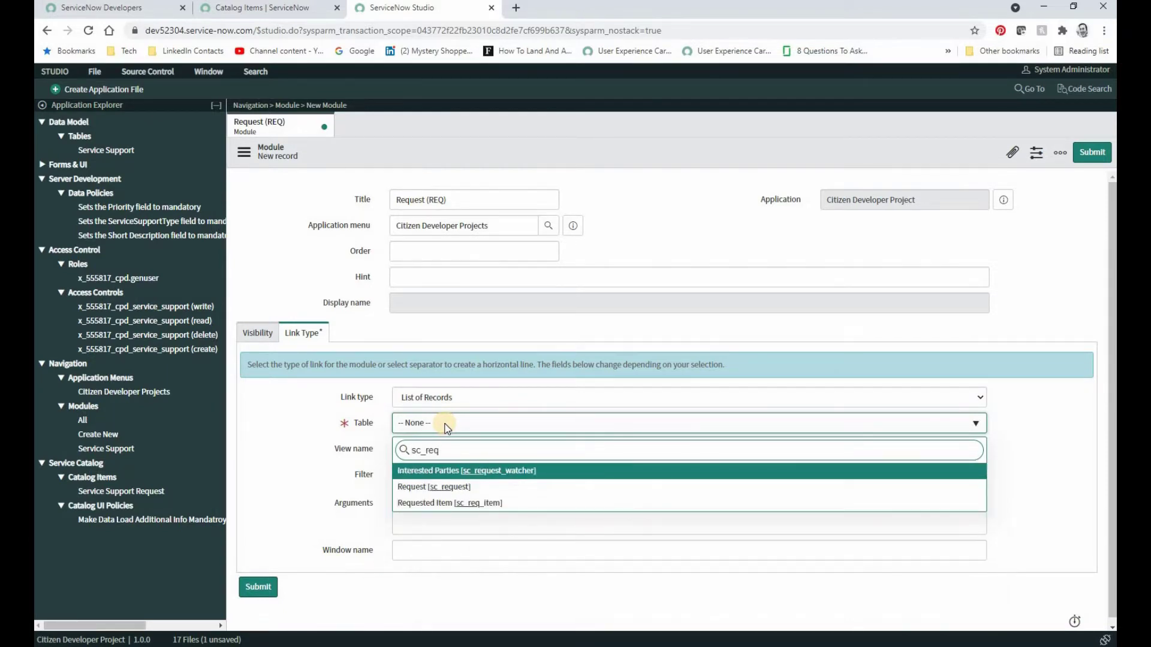
click(453, 488)
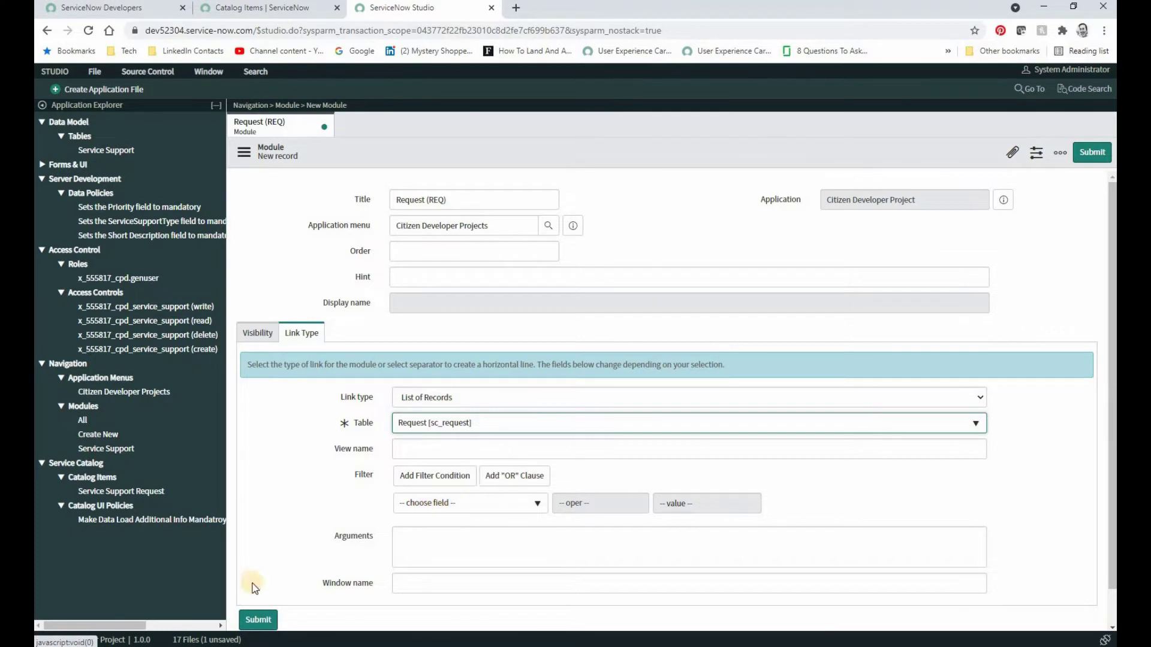
click(259, 621)
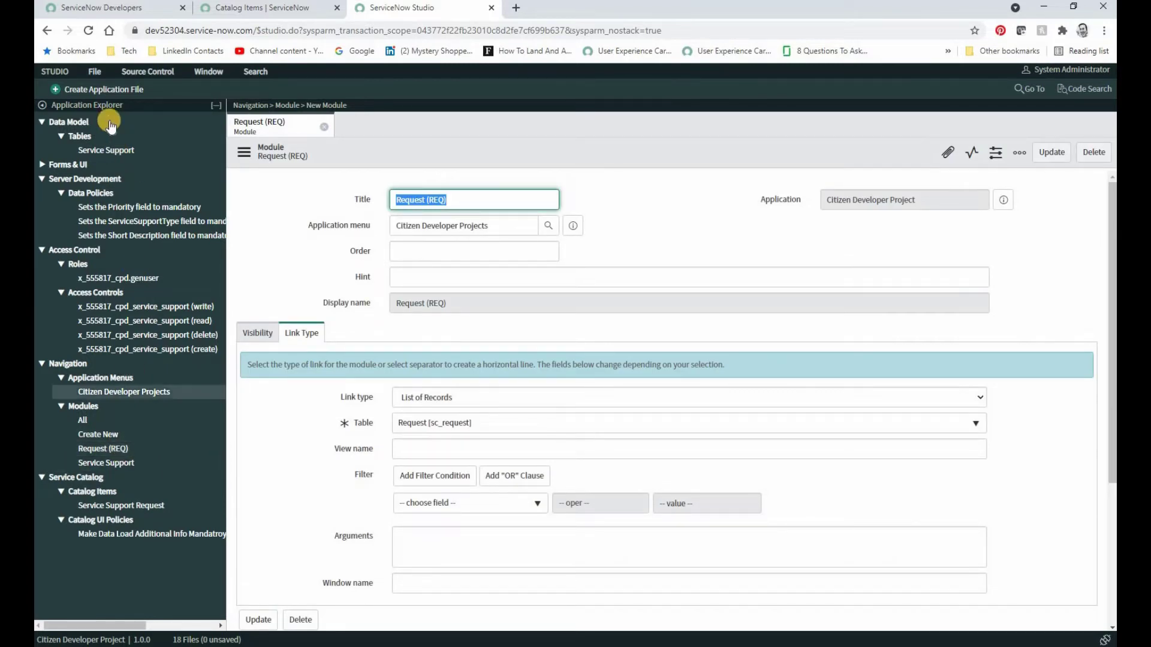
- Create another navigation module titled "Request Item (RITM)" and assign it to the Citizen Developer Projects application menu
click(102, 89)
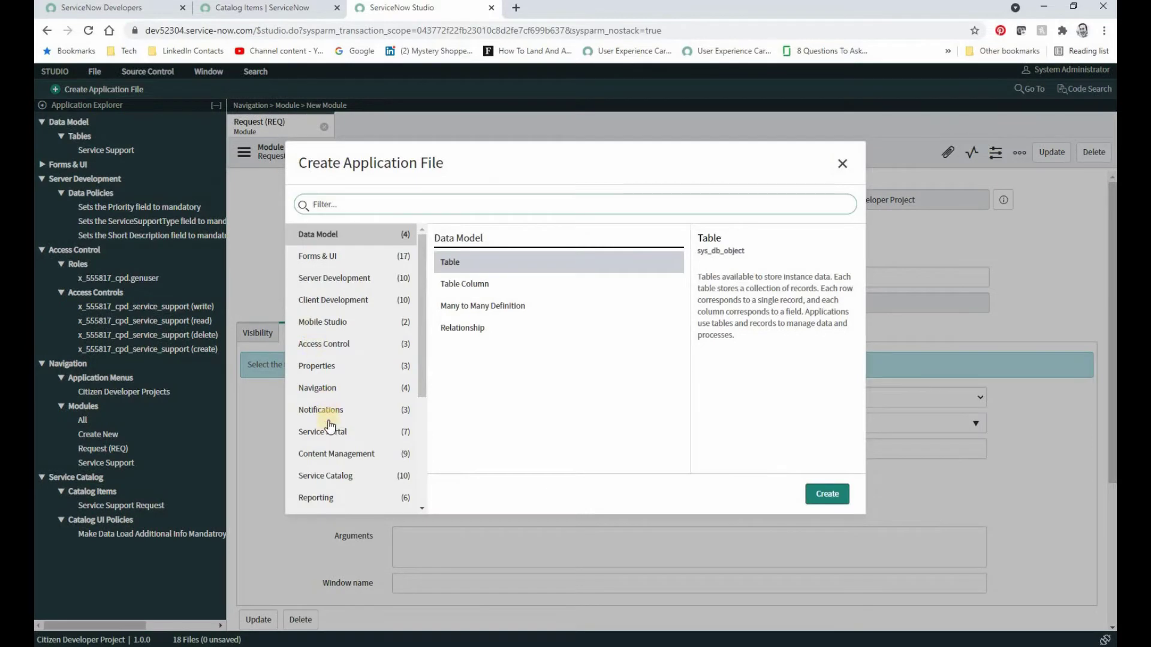
click(362, 379)
click(462, 283)
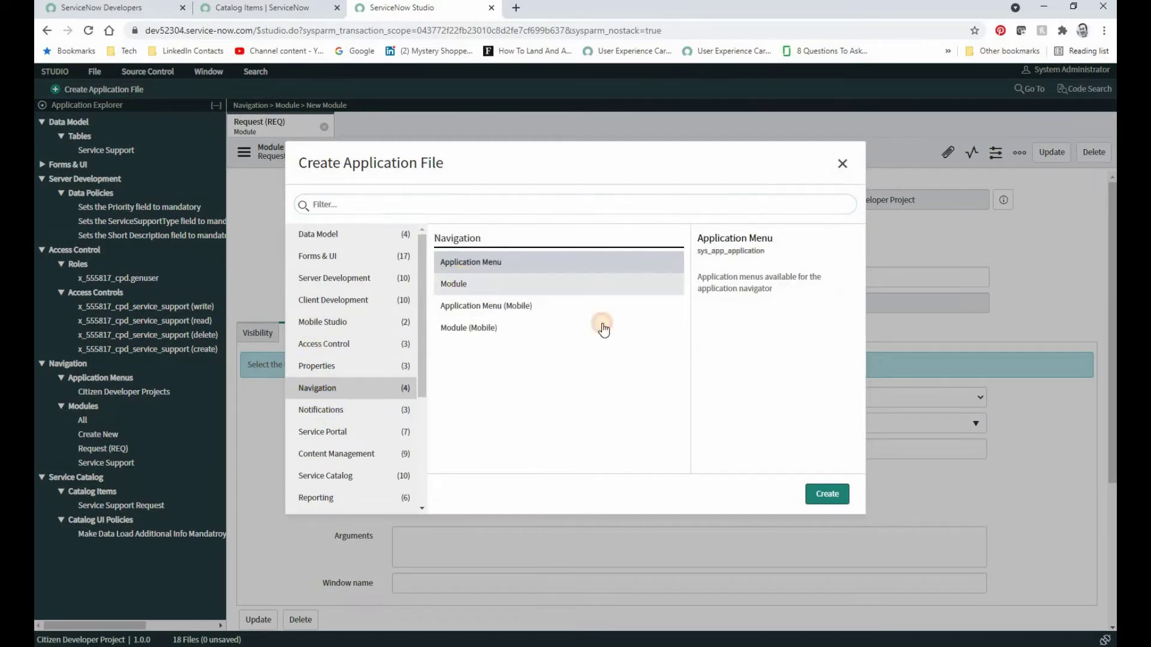
click(822, 497)
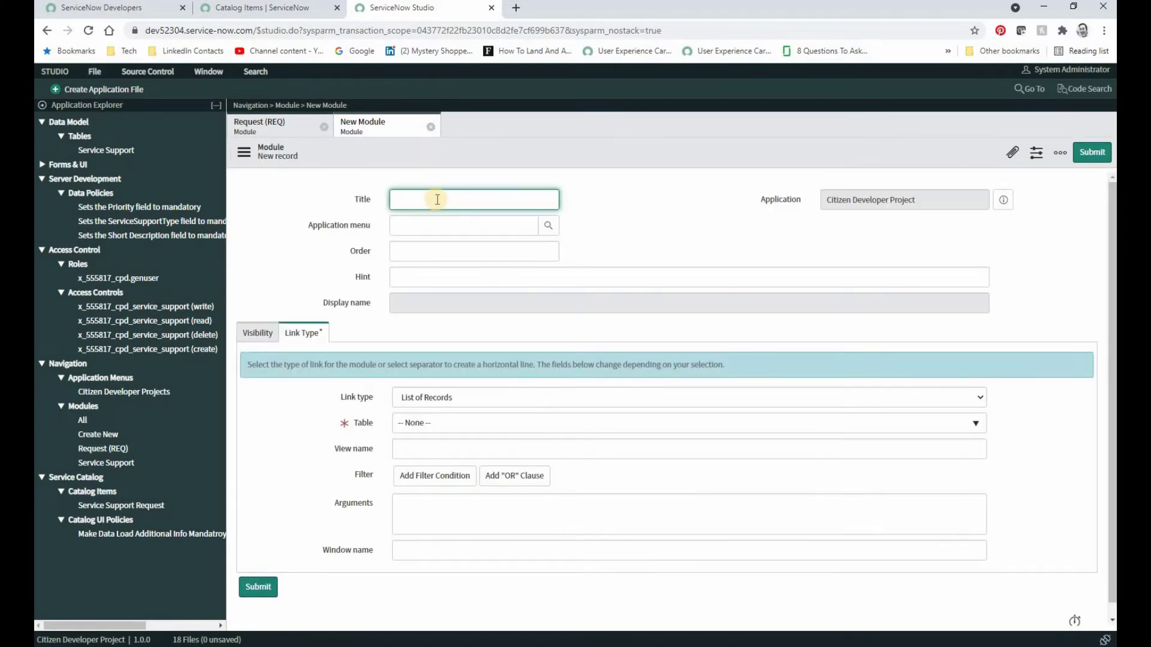
click(437, 199)
text(Request Item (RITM)
click(554, 232)
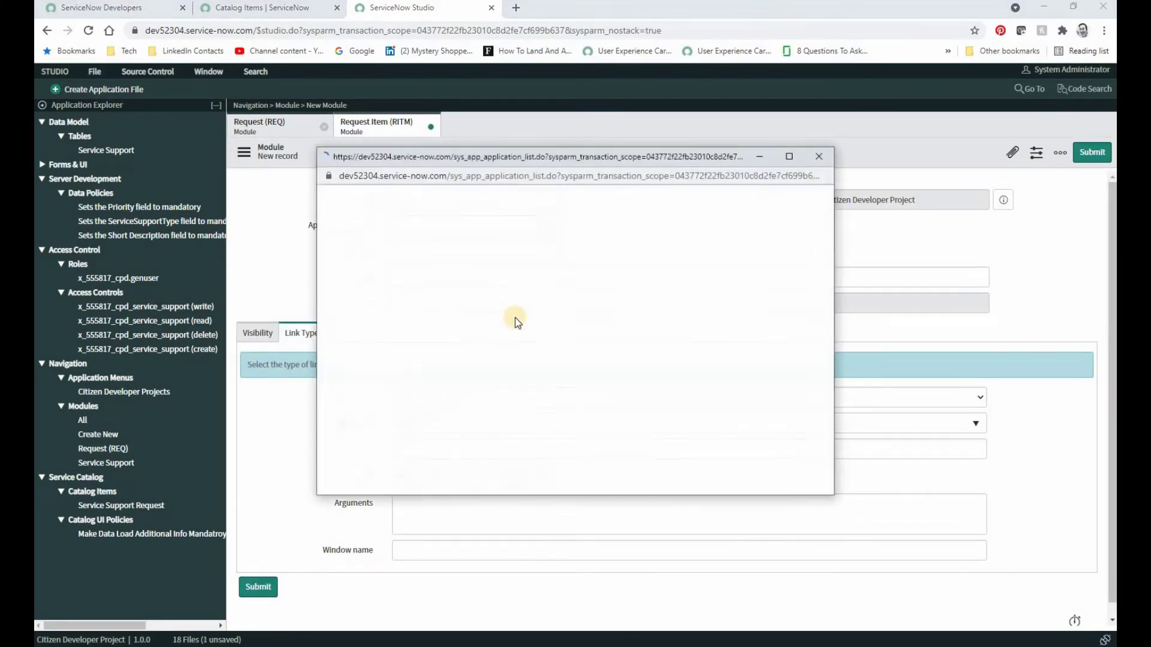
scroll(501, 334, down, 3)
scroll(477, 400, down, 3)
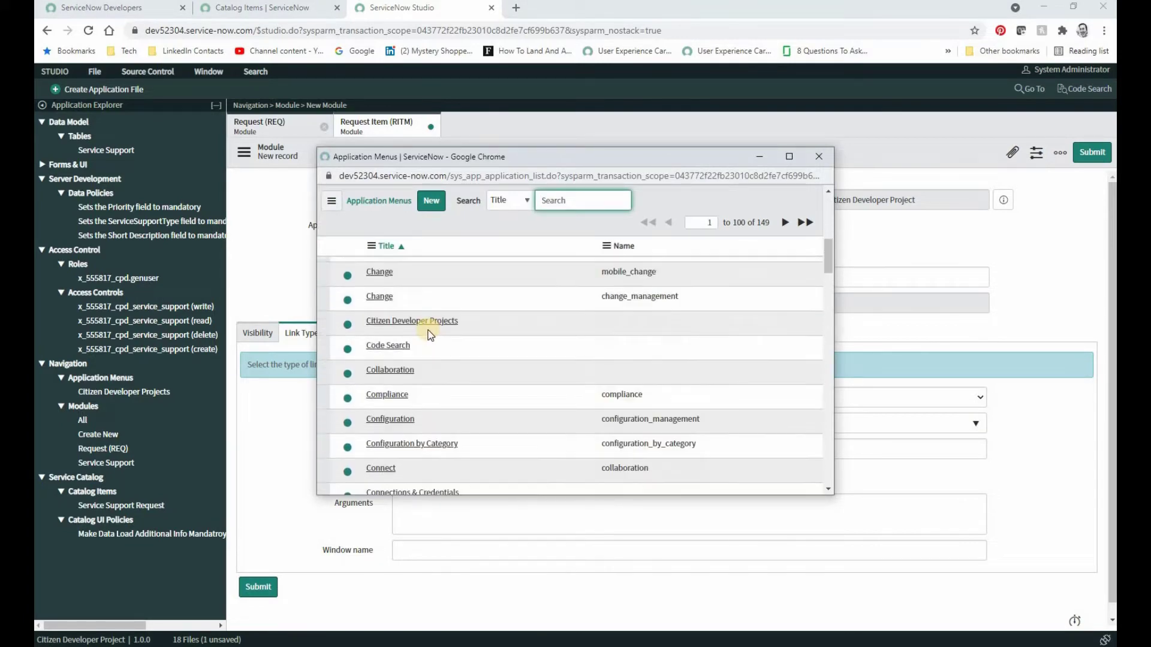
click(426, 322)
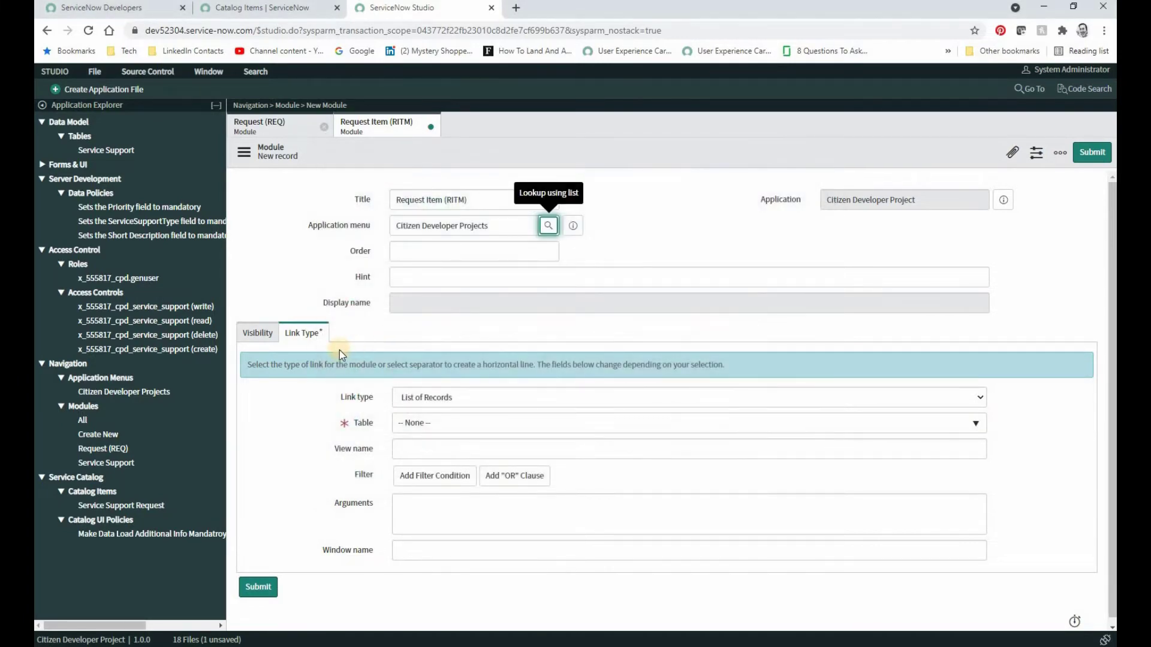
- Link the Request Item (RITM) module to the Requested Item [sc_req_item] table and submit the record
click(450, 425)
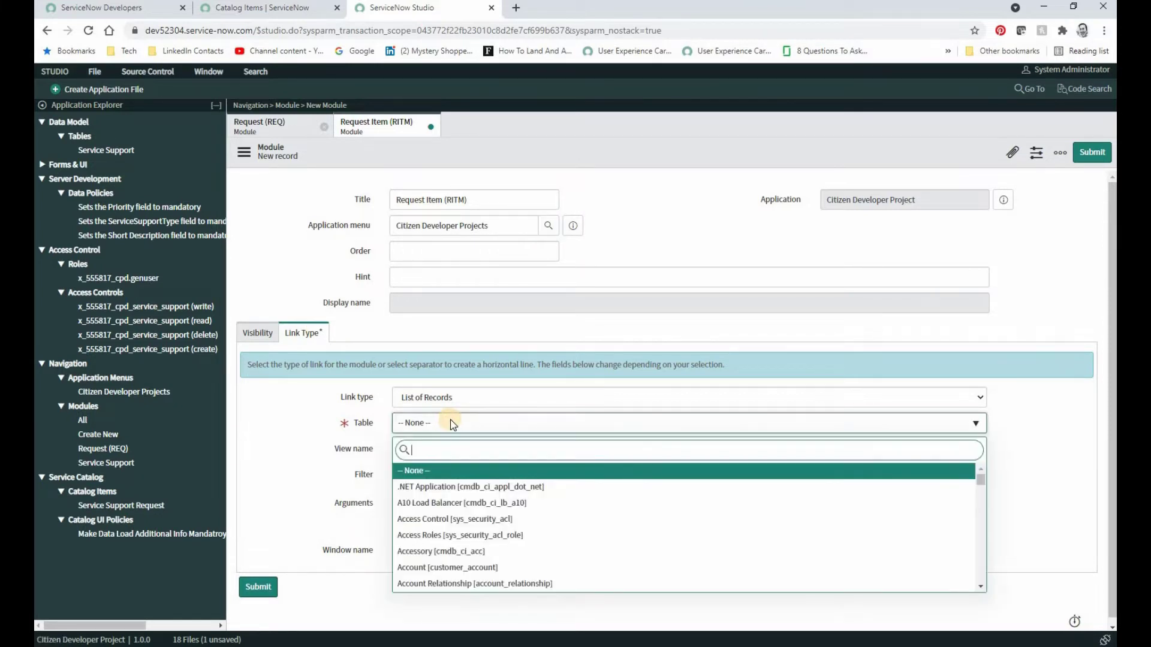
text(sc_req)
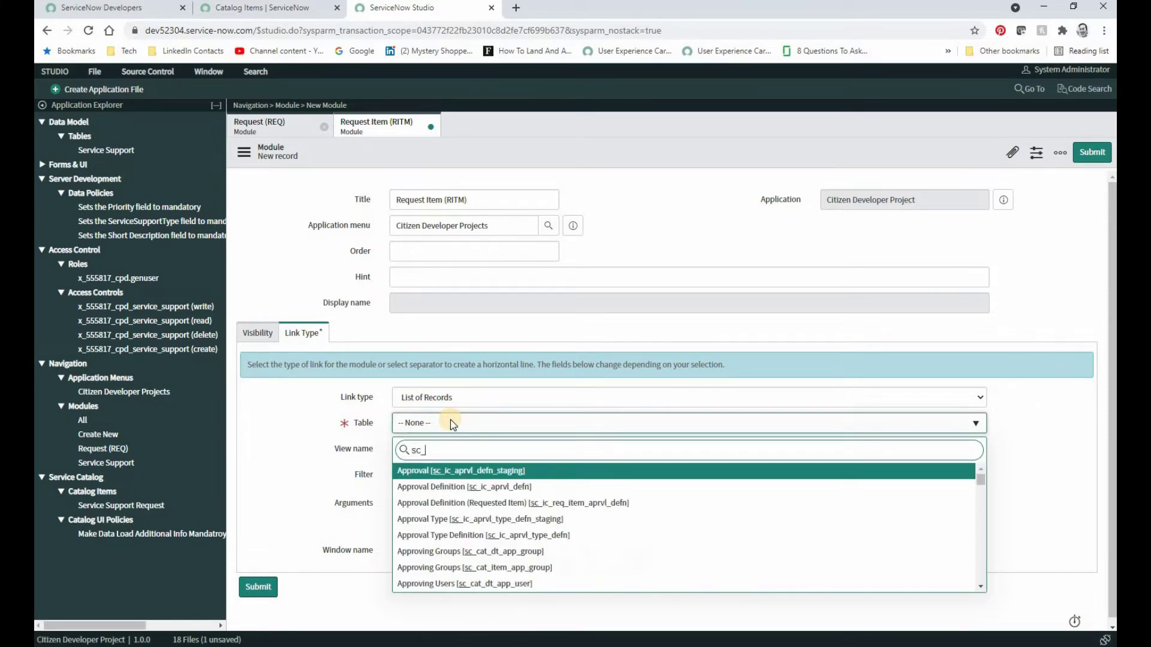
text(_)
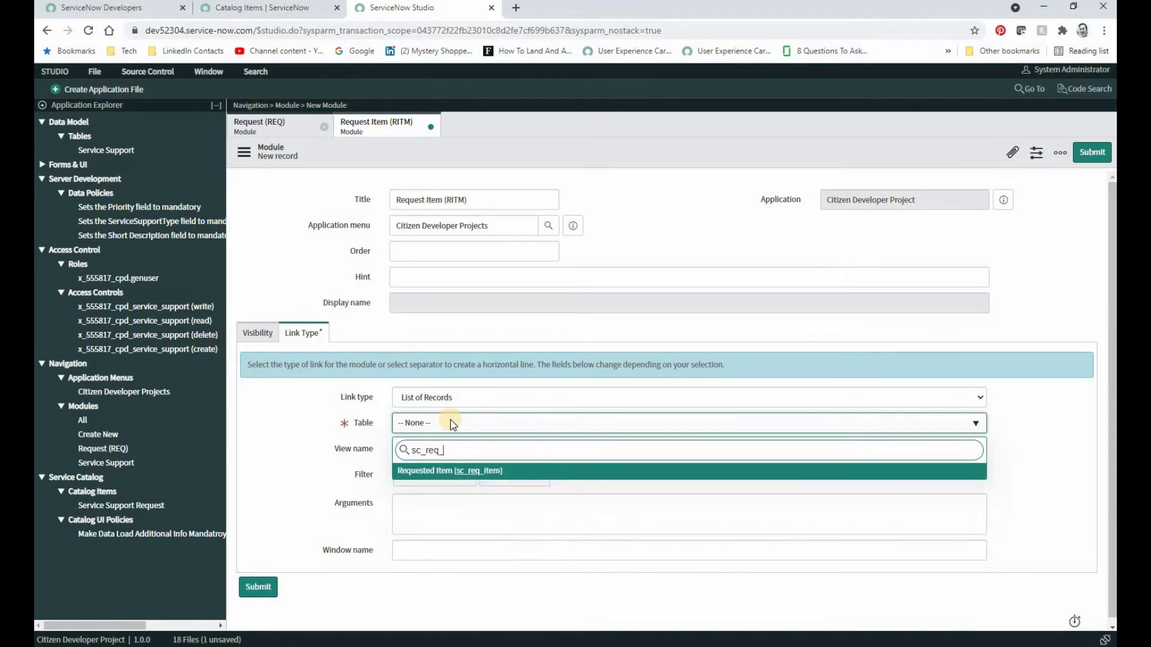
click(521, 474)
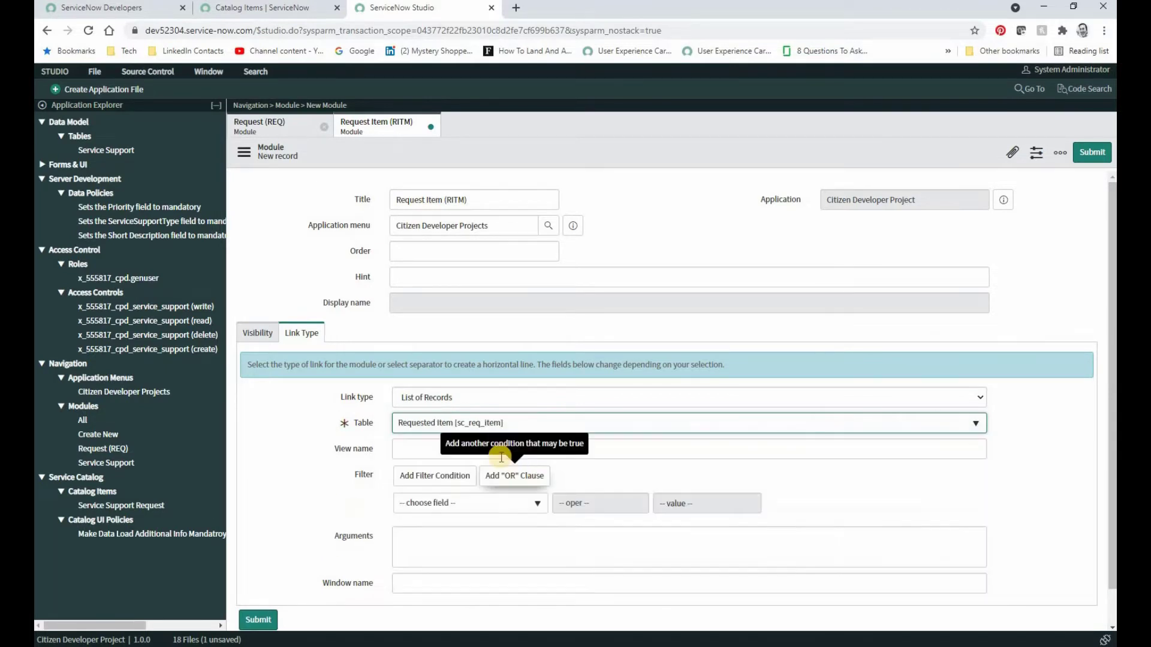
click(258, 621)
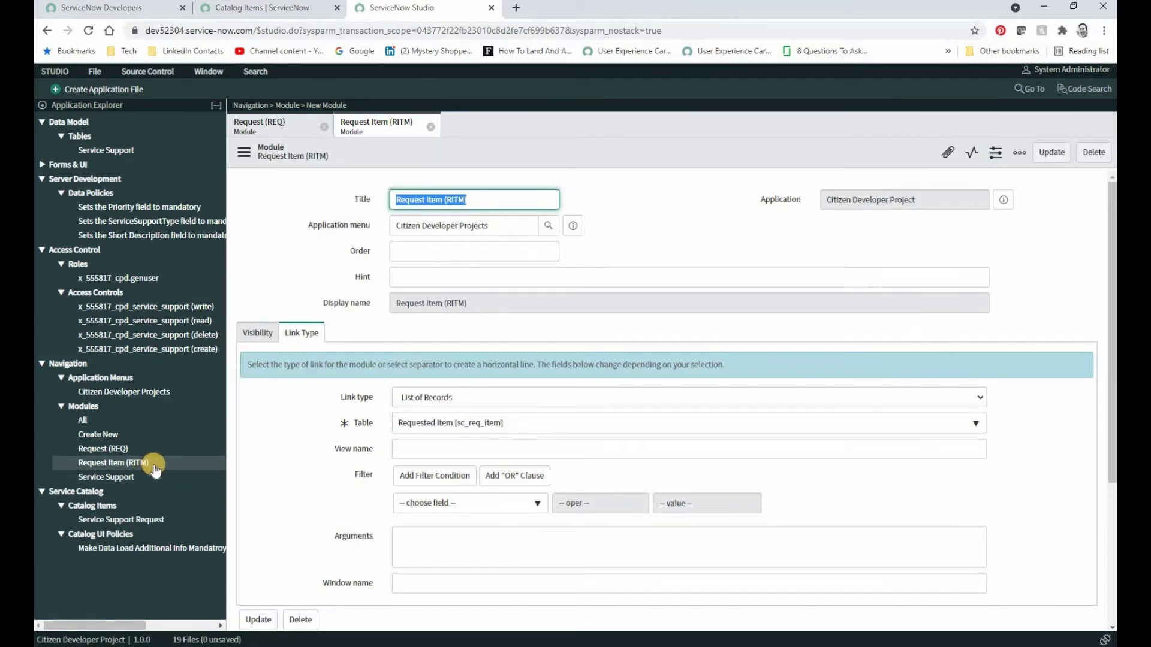
- In the main ServiceNow instance, filter the navigator for "Citize" and open the Request Item (RITM) module's list
click(271, 8)
click(89, 114)
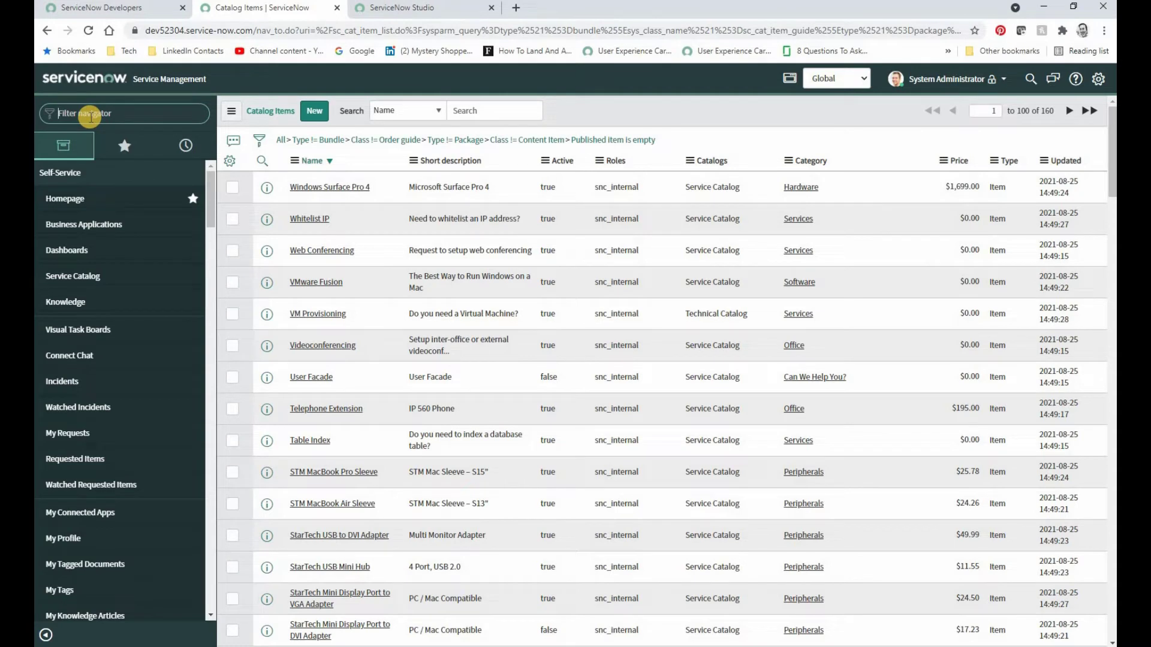
text(Citize)
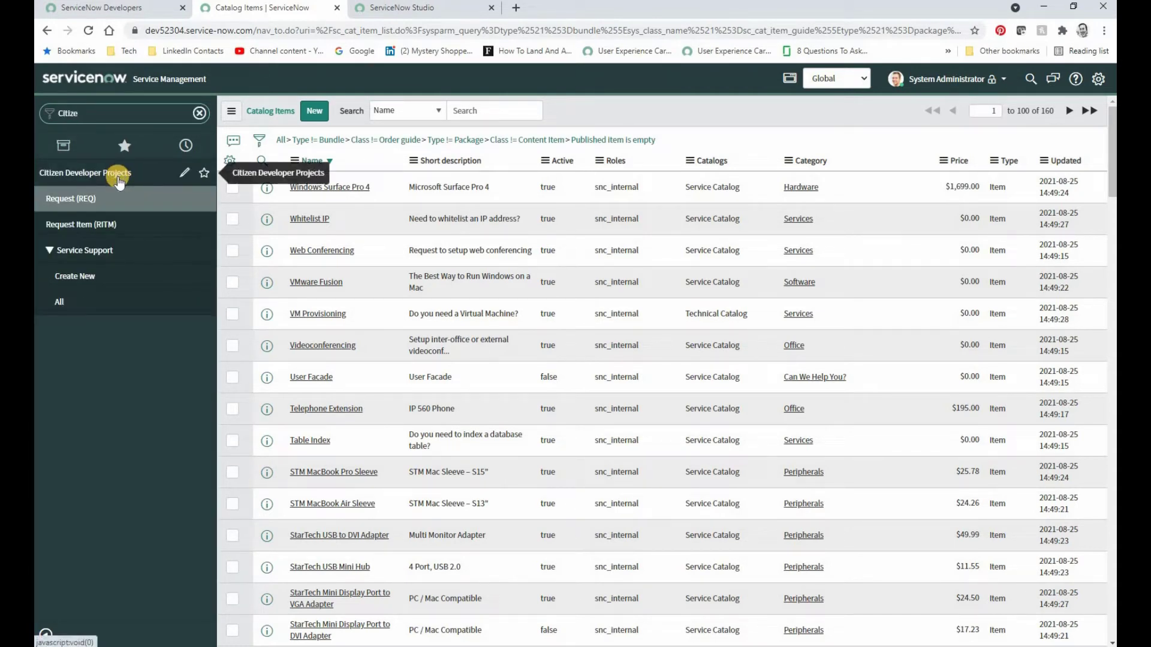
click(99, 226)
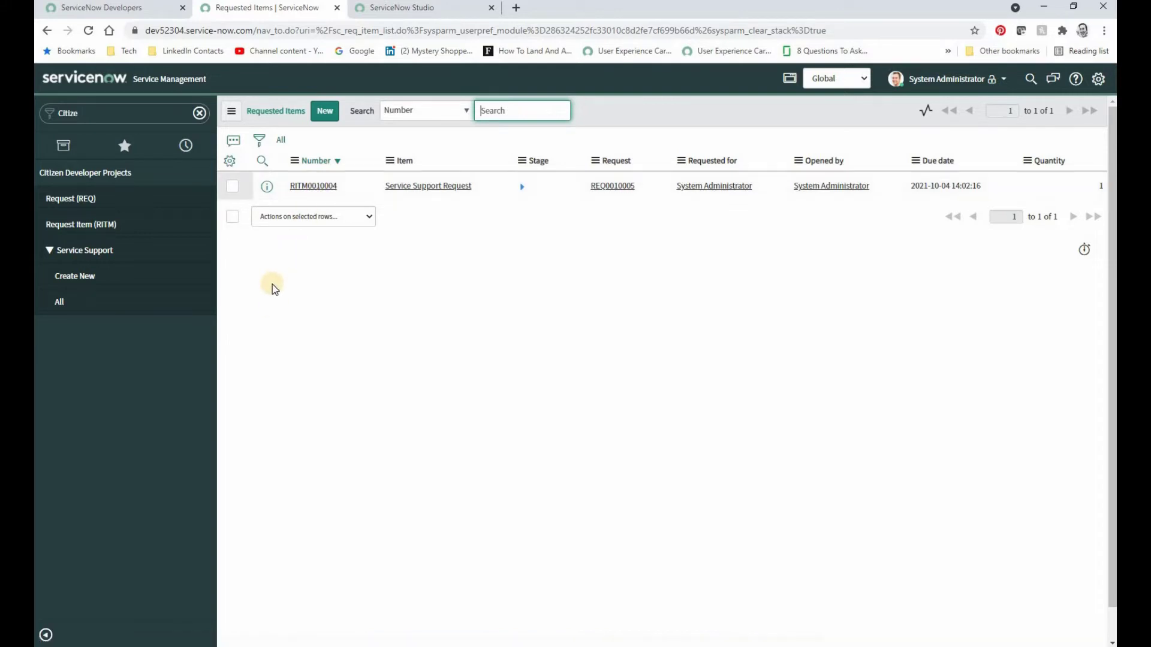
- Switch back to ServiceNow Studio and start a new Flow Designer application file of type Flow
key(ctrl+Tab)
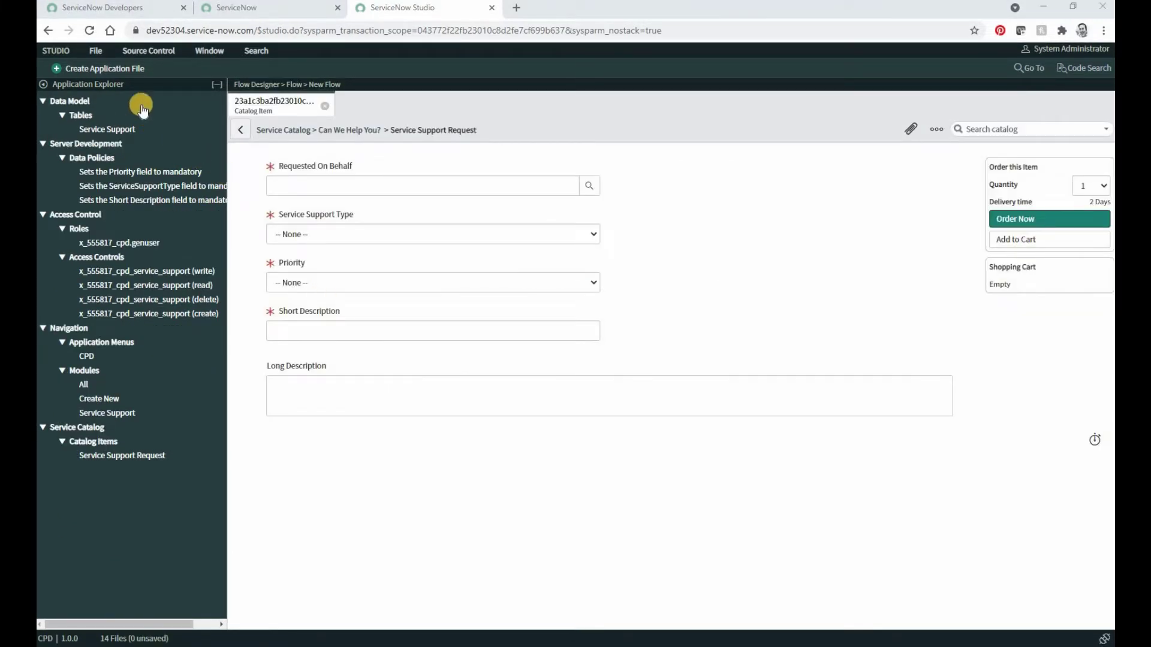
click(110, 71)
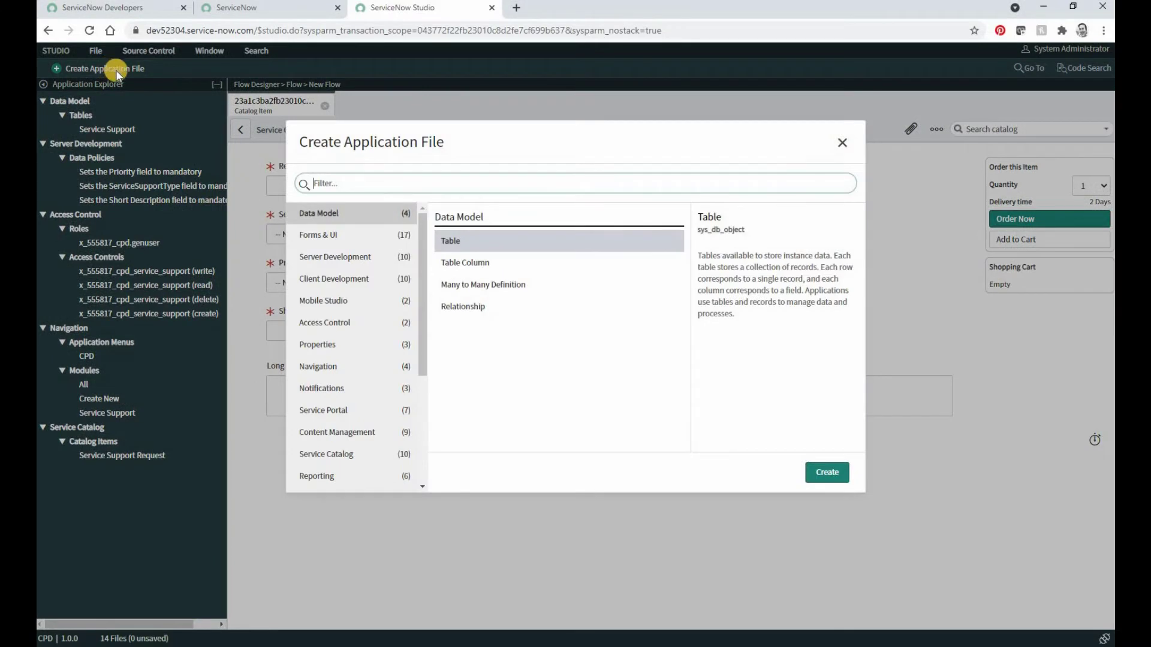
scroll(333, 403, down, 3)
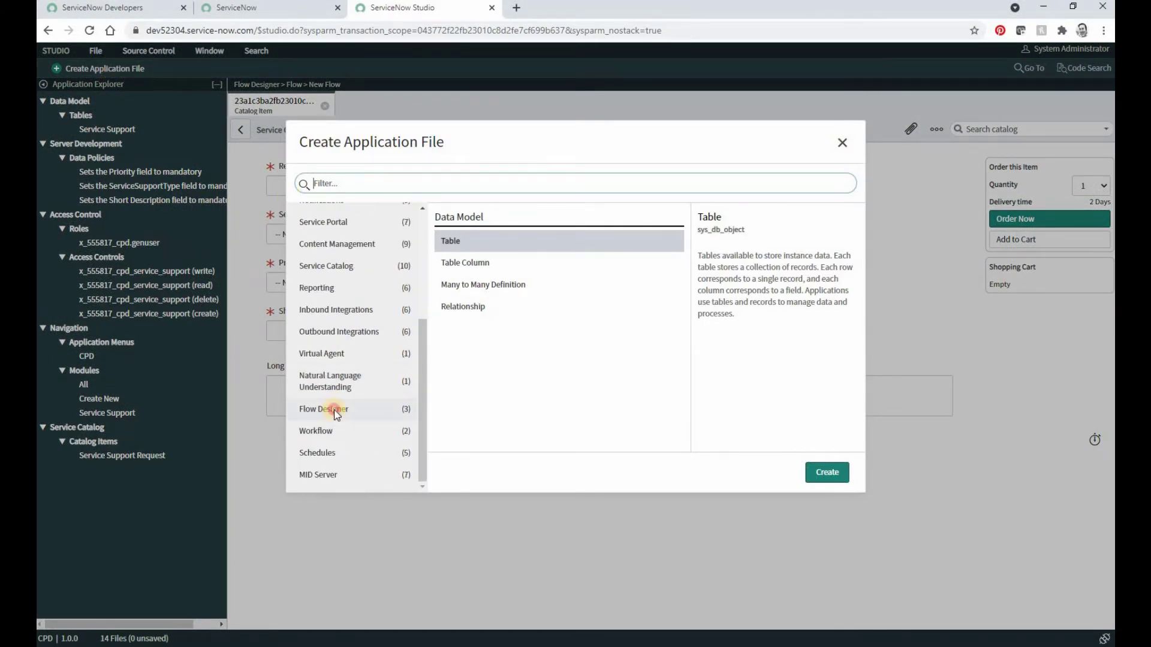
click(459, 240)
click(833, 474)
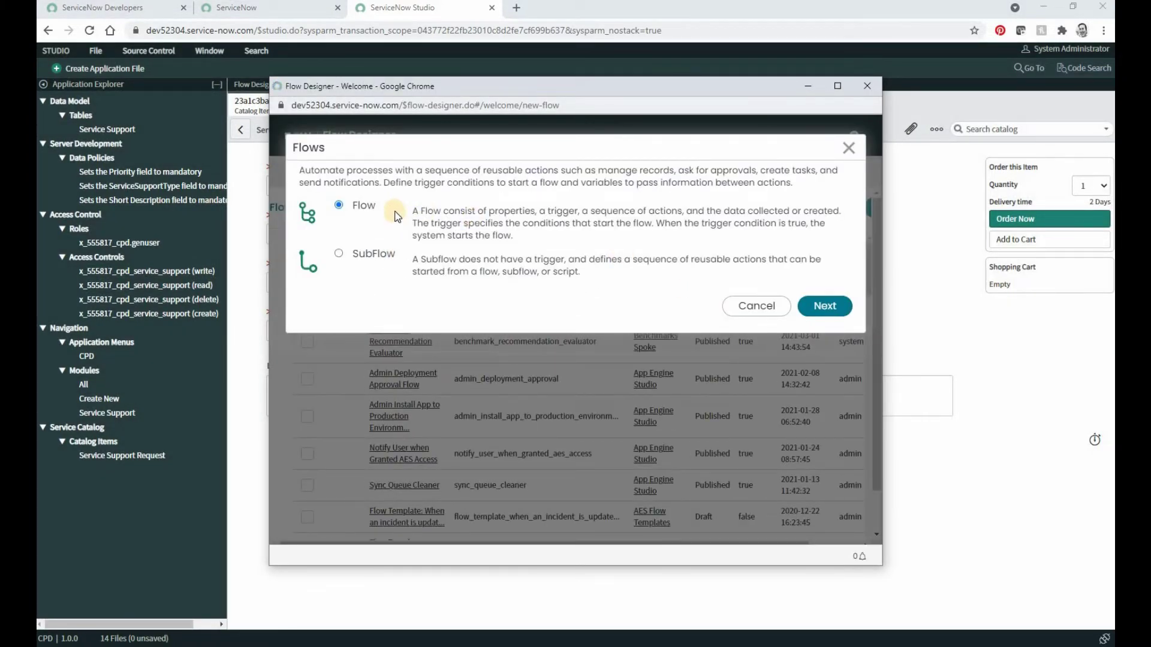
click(833, 307)
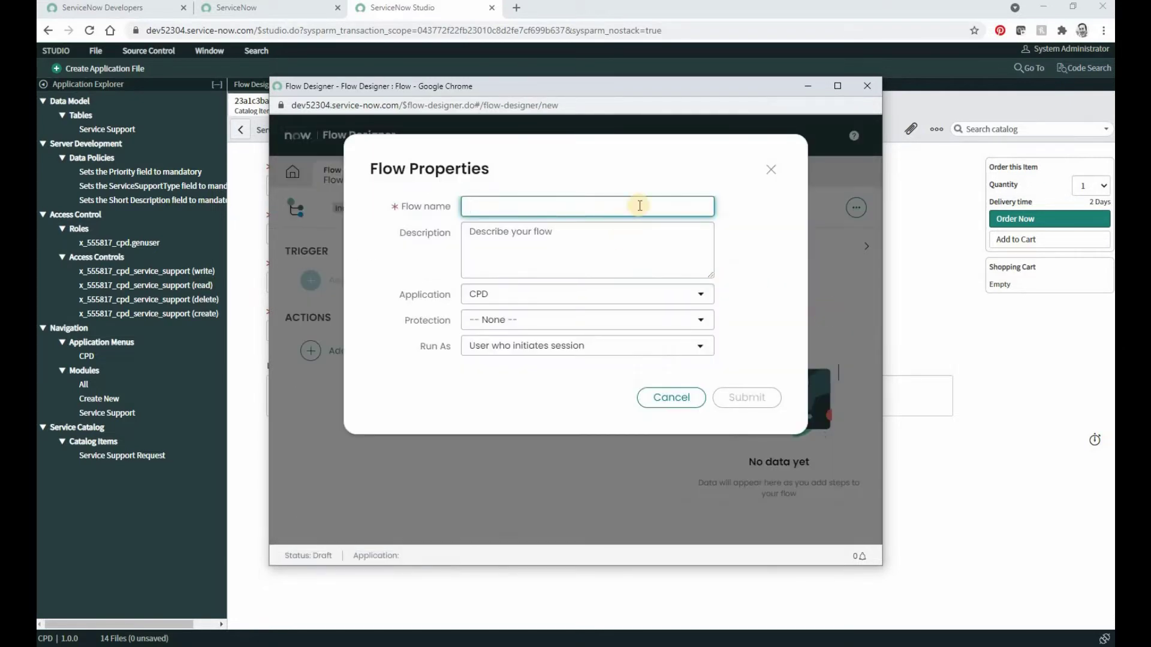
- Name the flow "Service Support Request", submit its properties and skip the introductory tour
text(Servic)
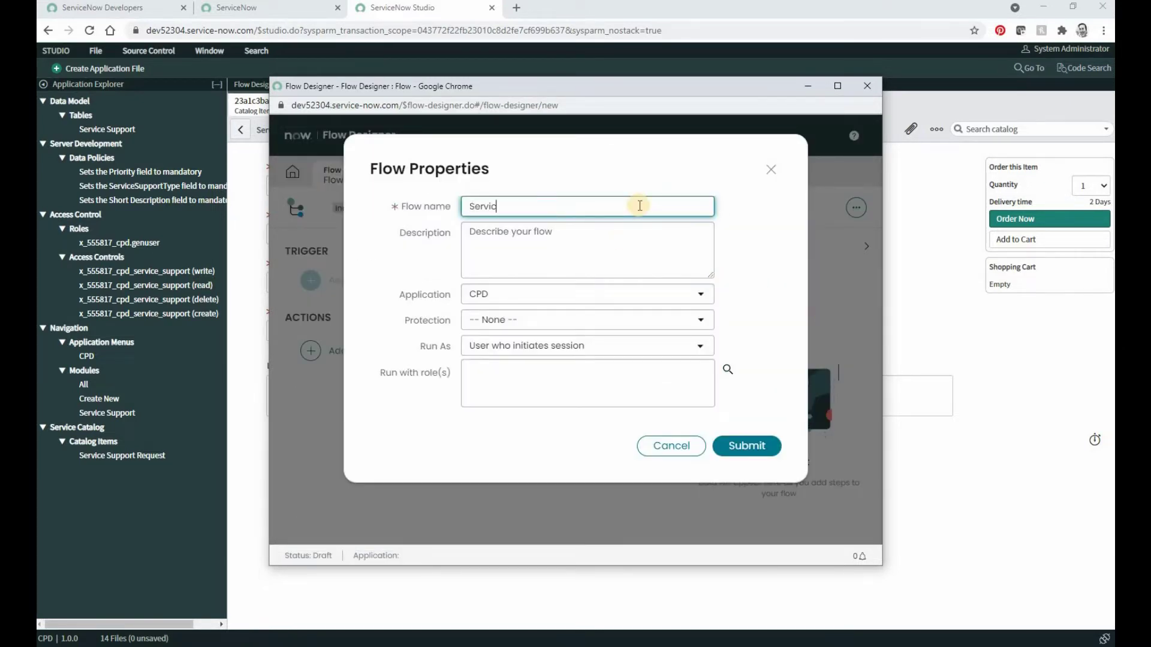
text(e Support Request)
click(748, 446)
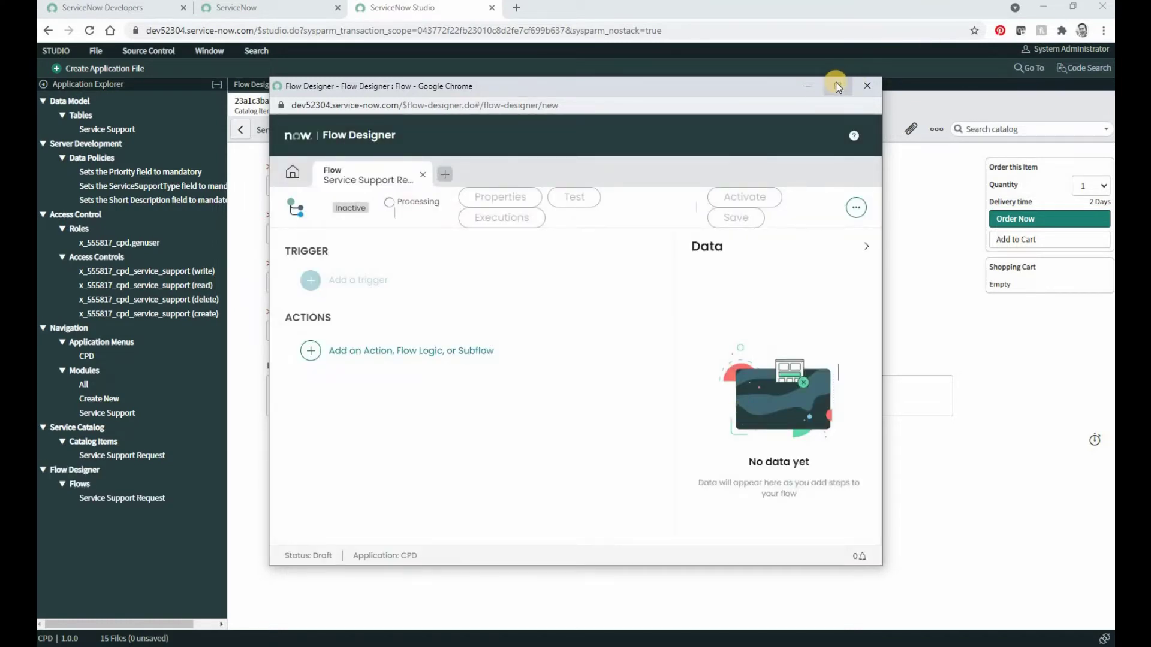
click(609, 426)
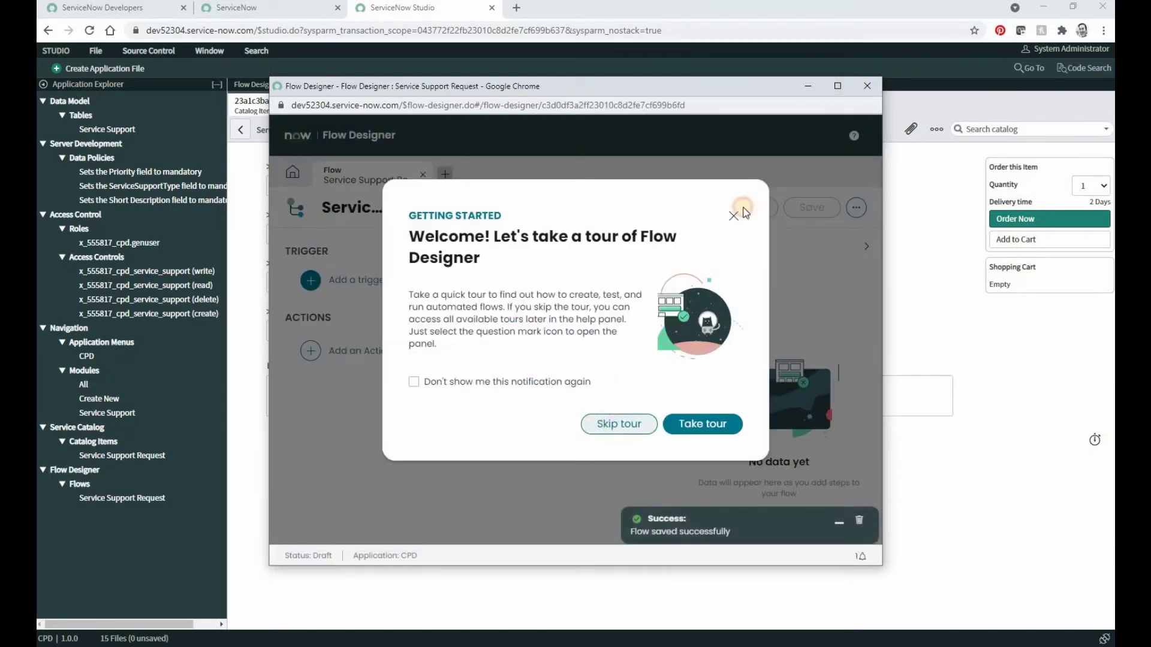
- Maximize the flow window and set the flow's trigger to the Service Catalog application trigger
click(838, 87)
click(114, 196)
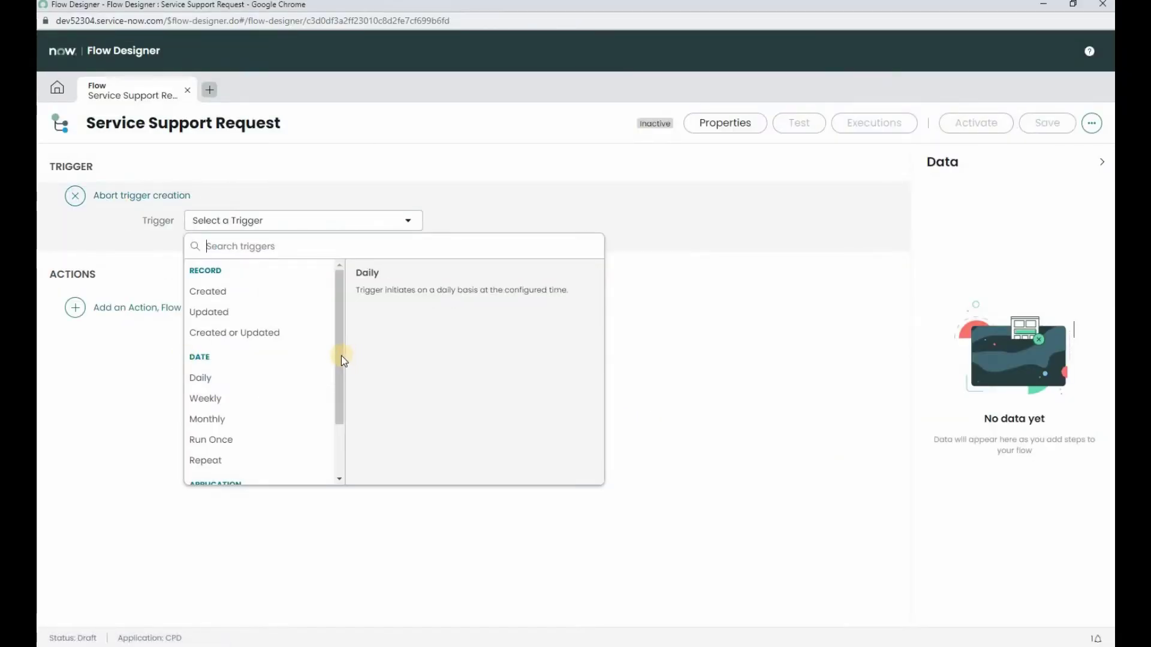
scroll(341, 431, down, 2)
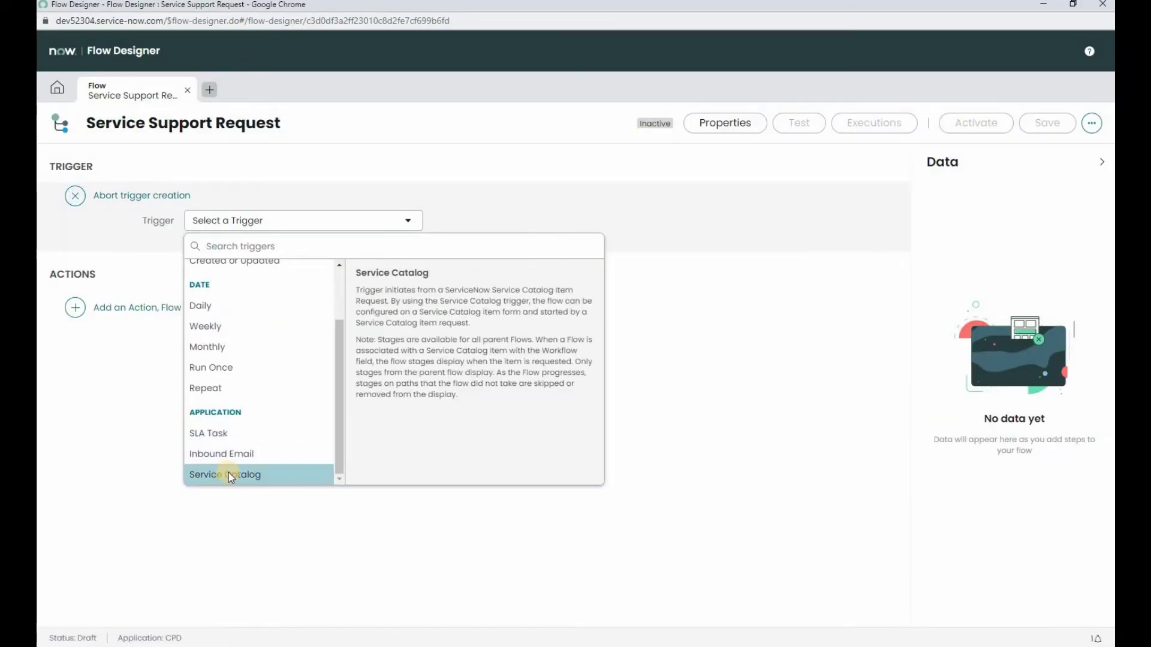
click(225, 475)
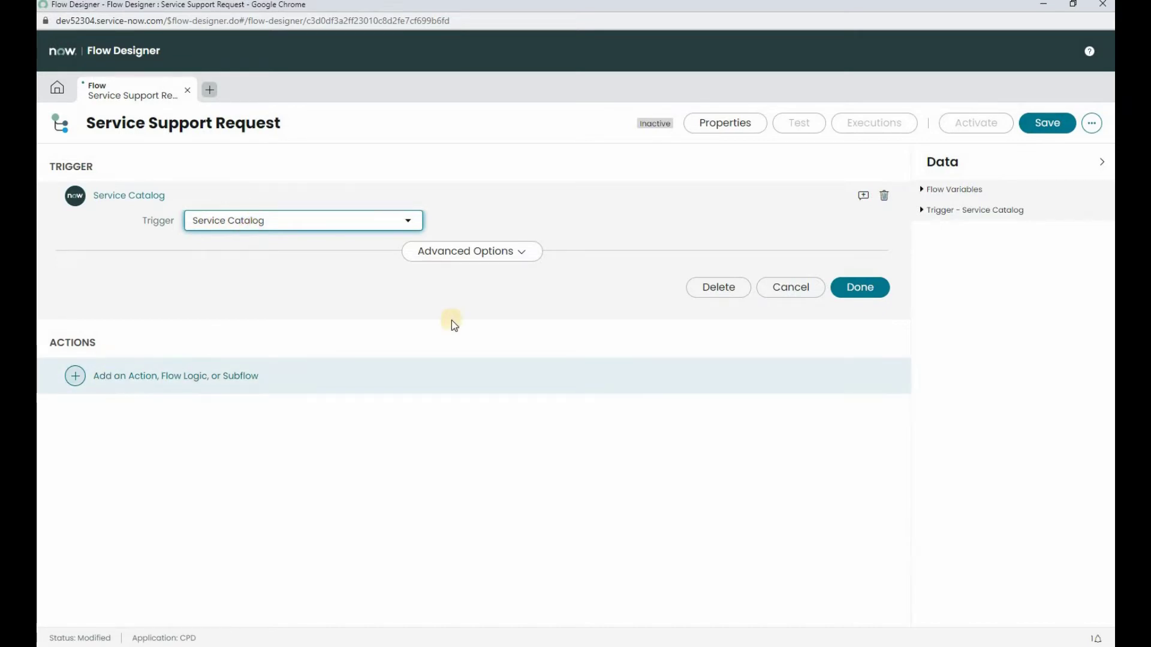
click(847, 287)
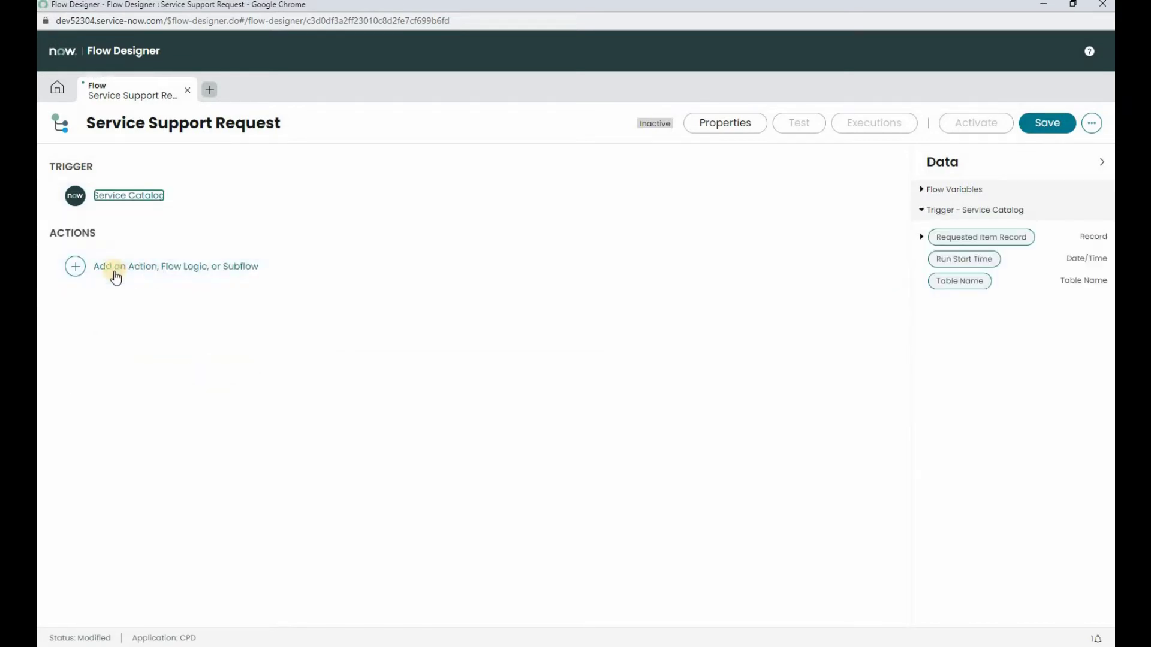
- Add a Get Catalog Variables action with the trigger's Requested Item Record as its Submitted Request
click(118, 269)
click(133, 265)
drag(410, 362, 403, 534)
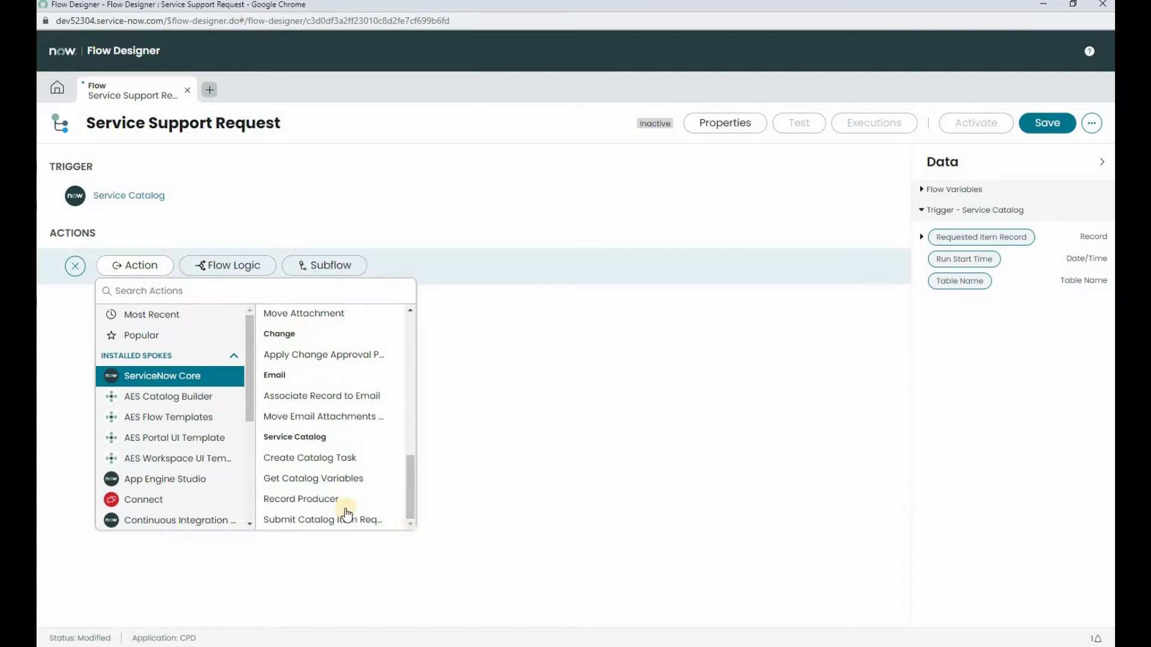
click(311, 480)
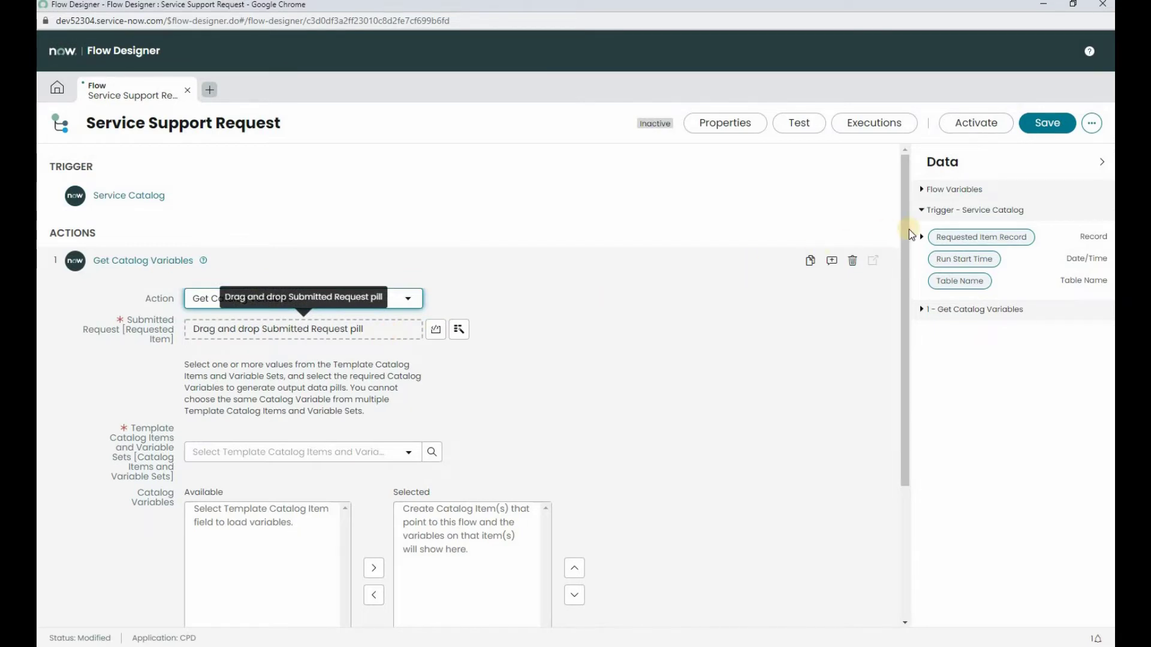
drag(961, 241, 322, 332)
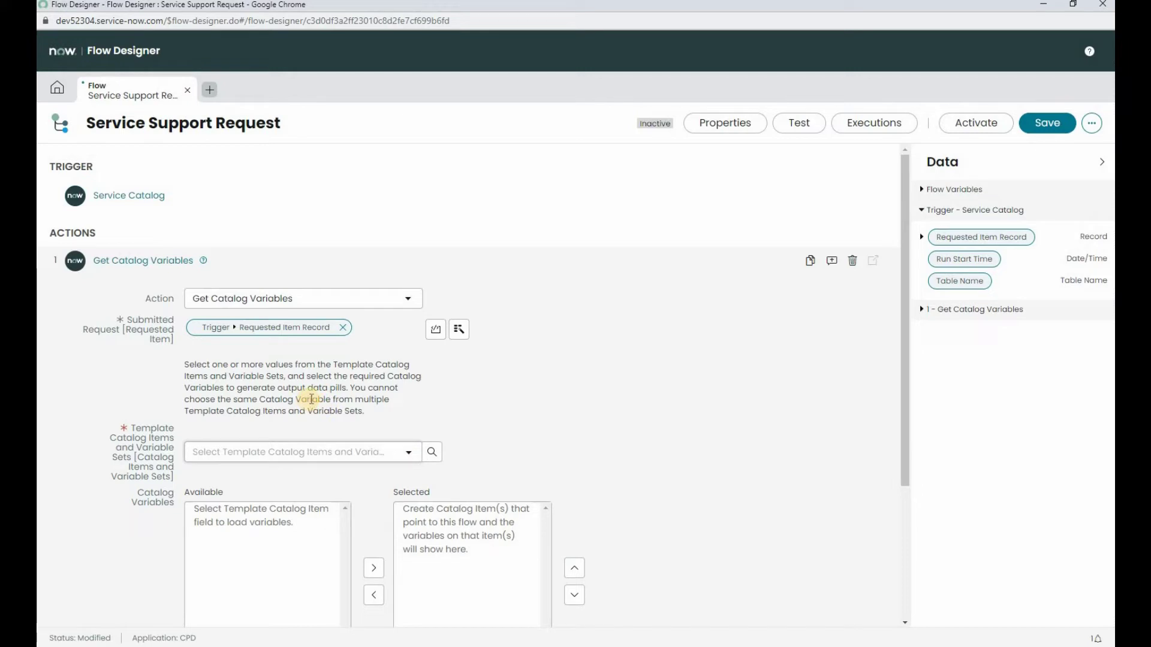
- Use Service Support Request as the template catalog item, select all five of its catalog variables and finish the action
click(408, 454)
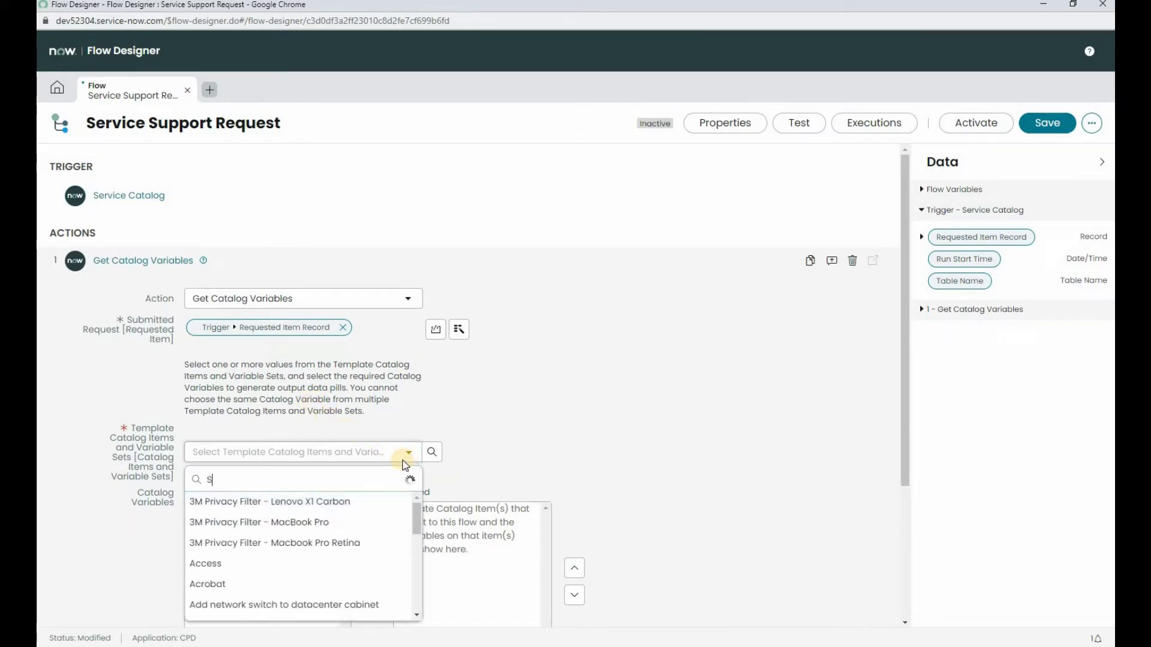
text(Serv)
click(267, 567)
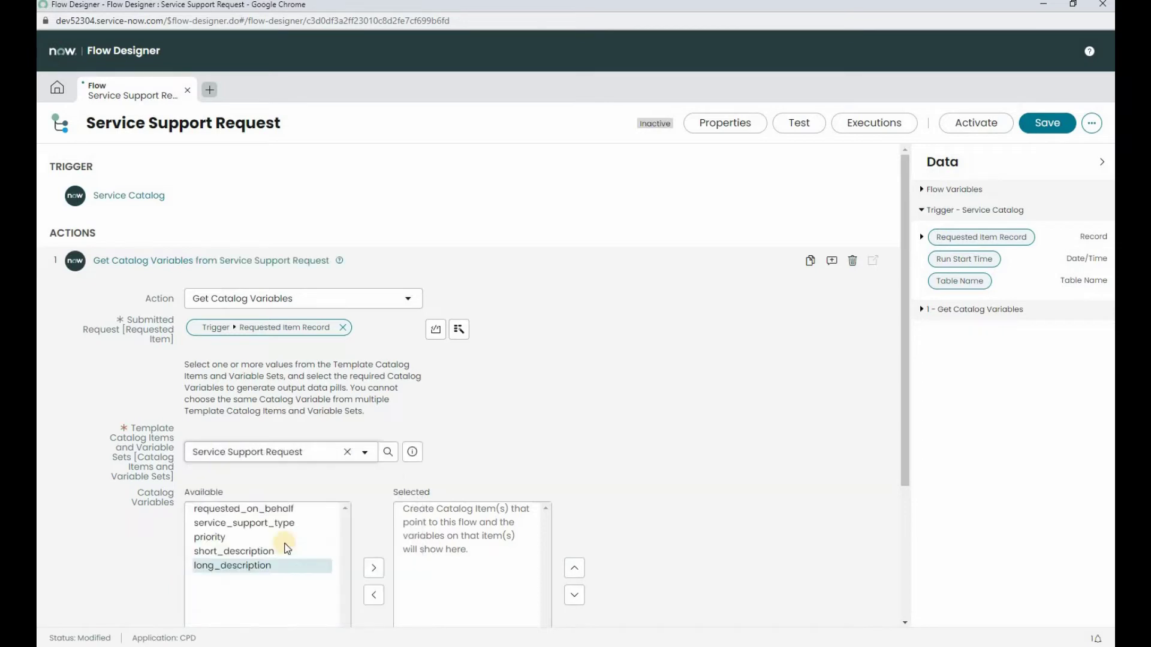
click(228, 554)
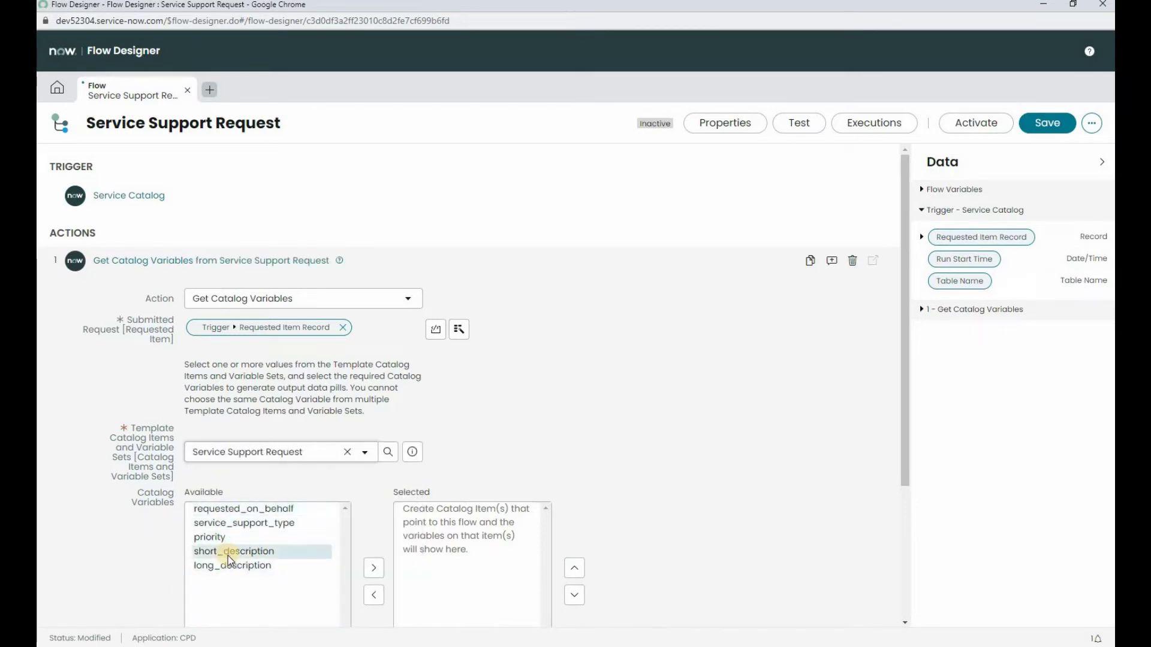
click(230, 565)
click(374, 569)
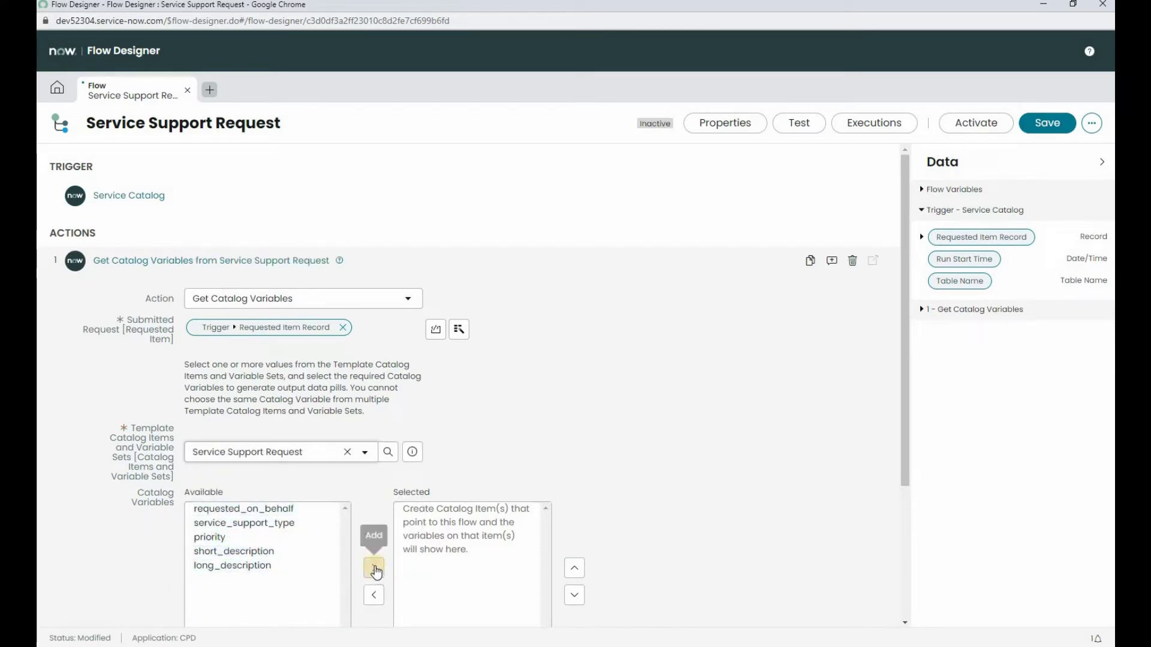
click(374, 568)
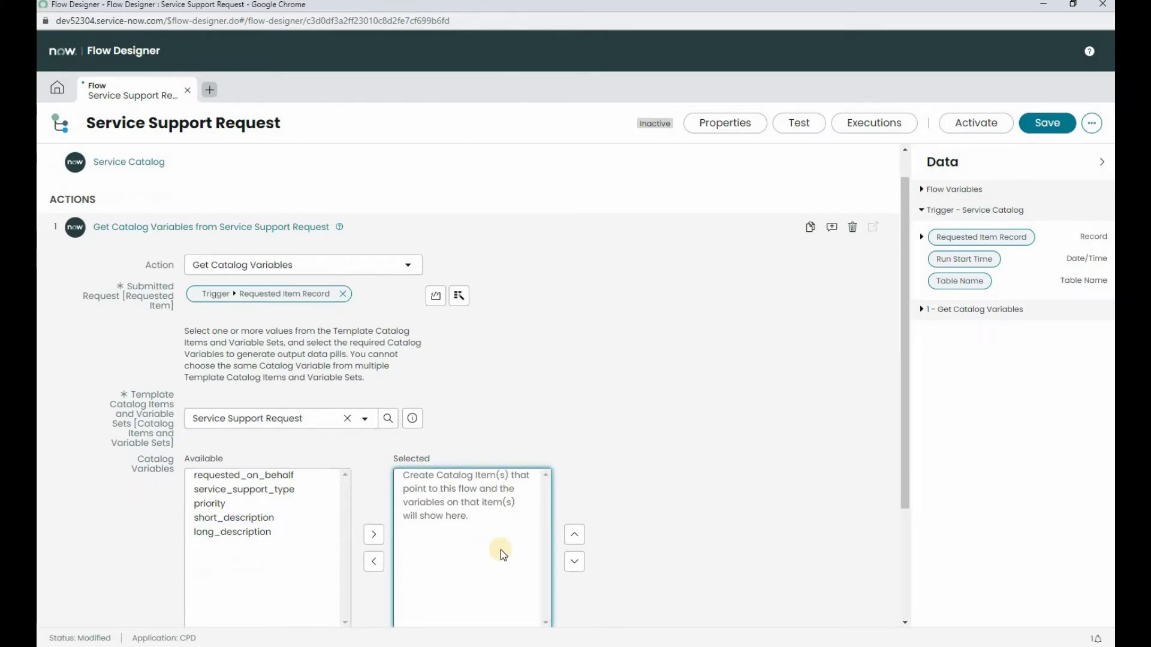
scroll(724, 495, down, 2)
click(845, 569)
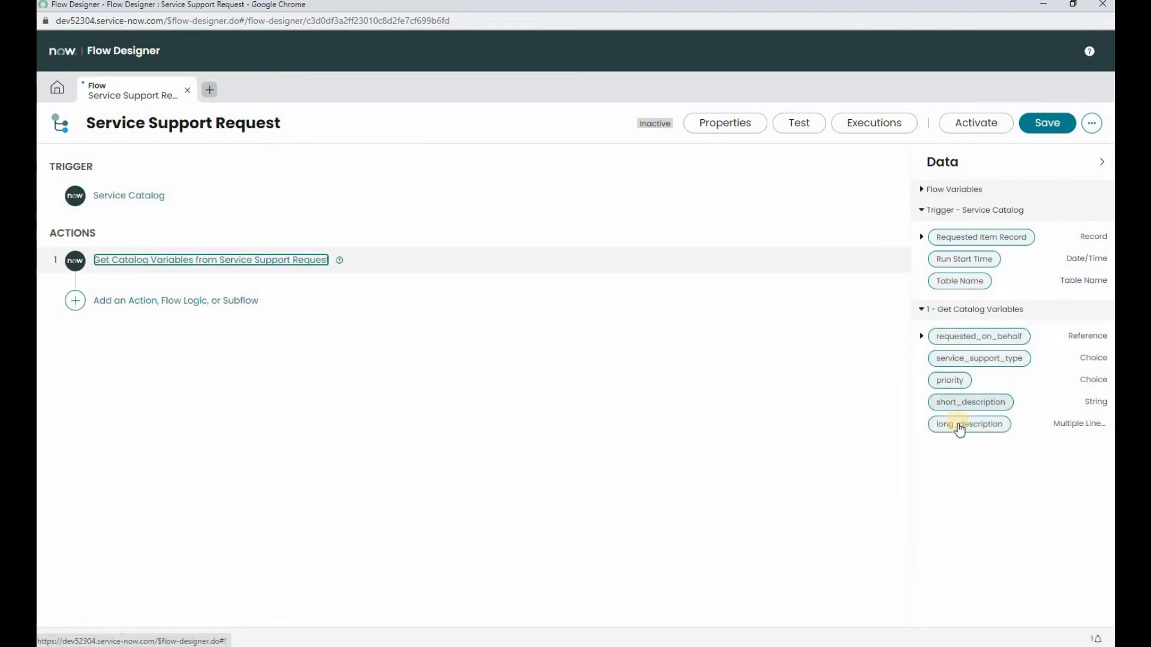
- Add a Create Record action as the flow's second step, targeting the Service Support table
click(114, 303)
click(124, 299)
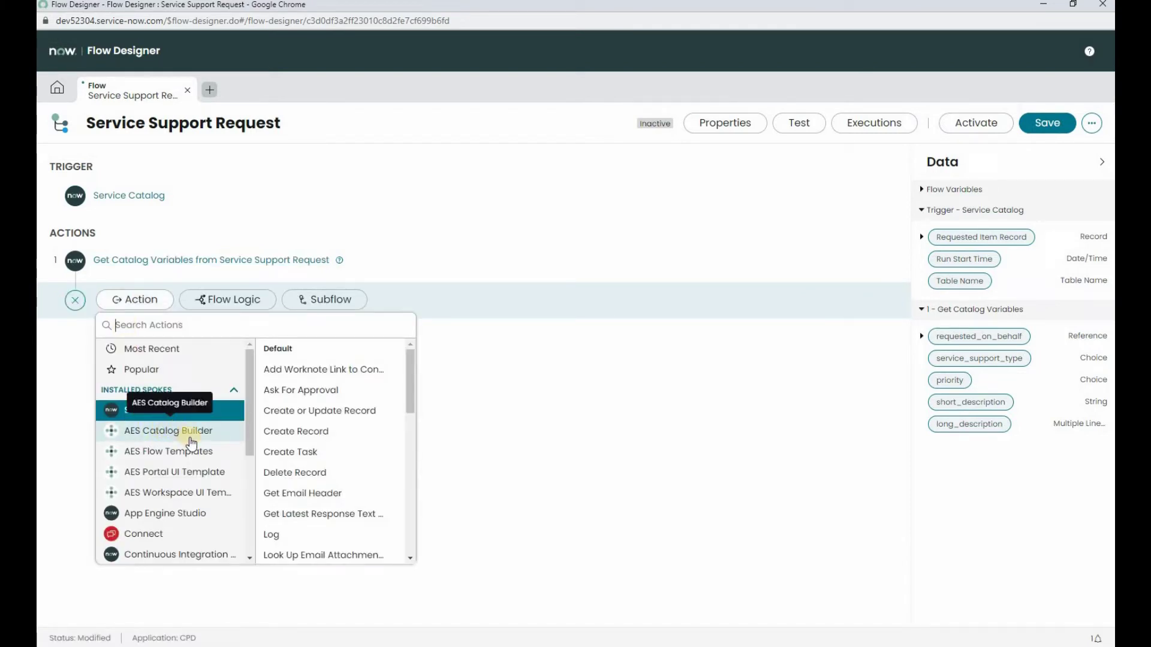
click(286, 432)
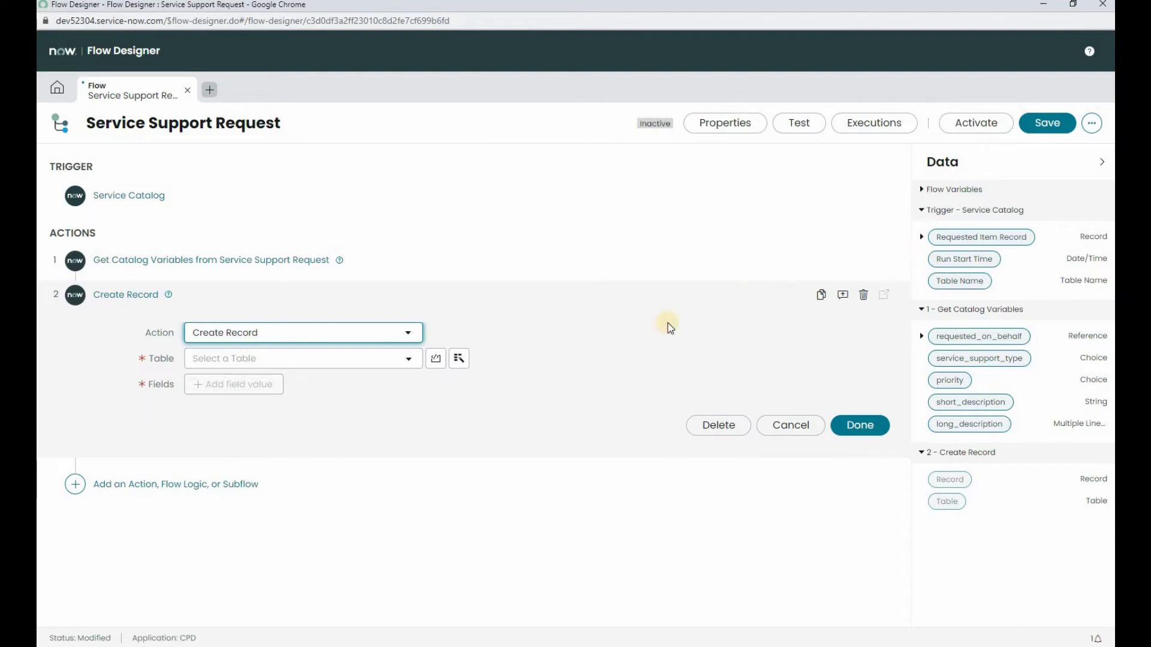
click(405, 358)
text(Sercie)
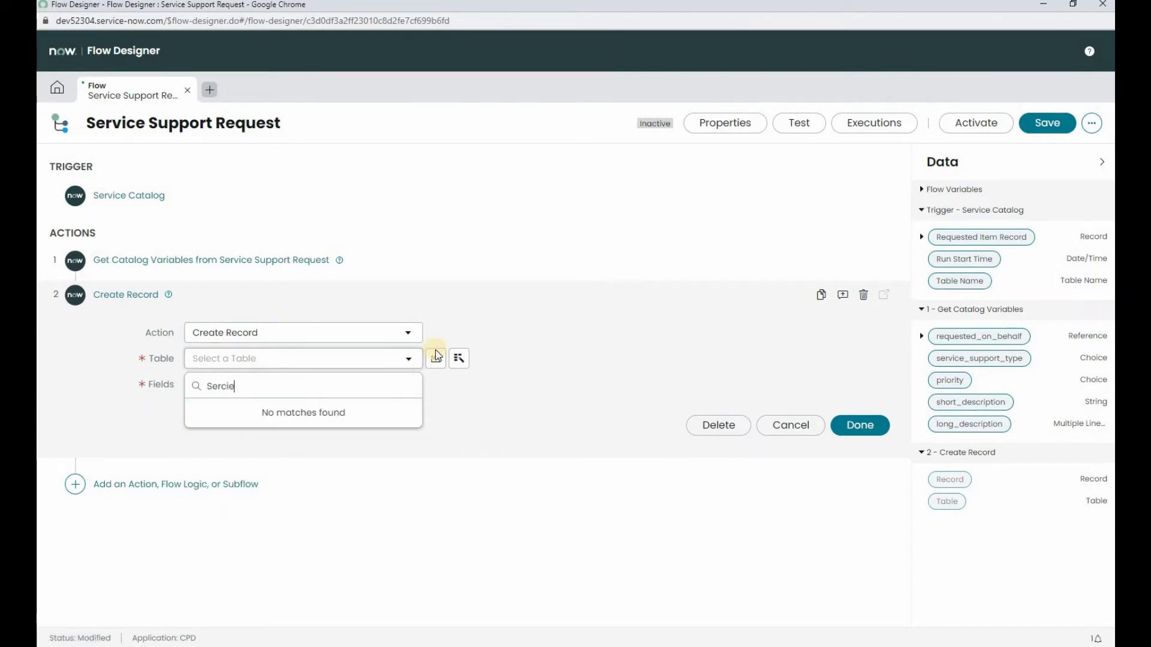
click(225, 409)
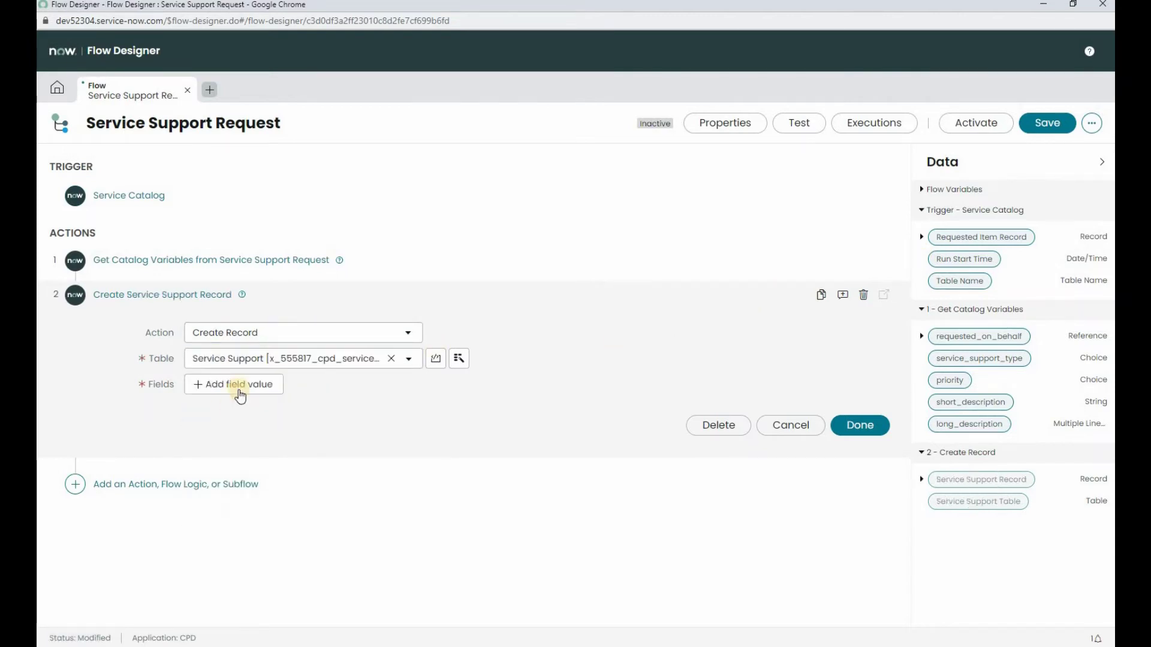
- Map the new record's Long Description and Priority fields to the long_description and priority catalog variables
click(240, 386)
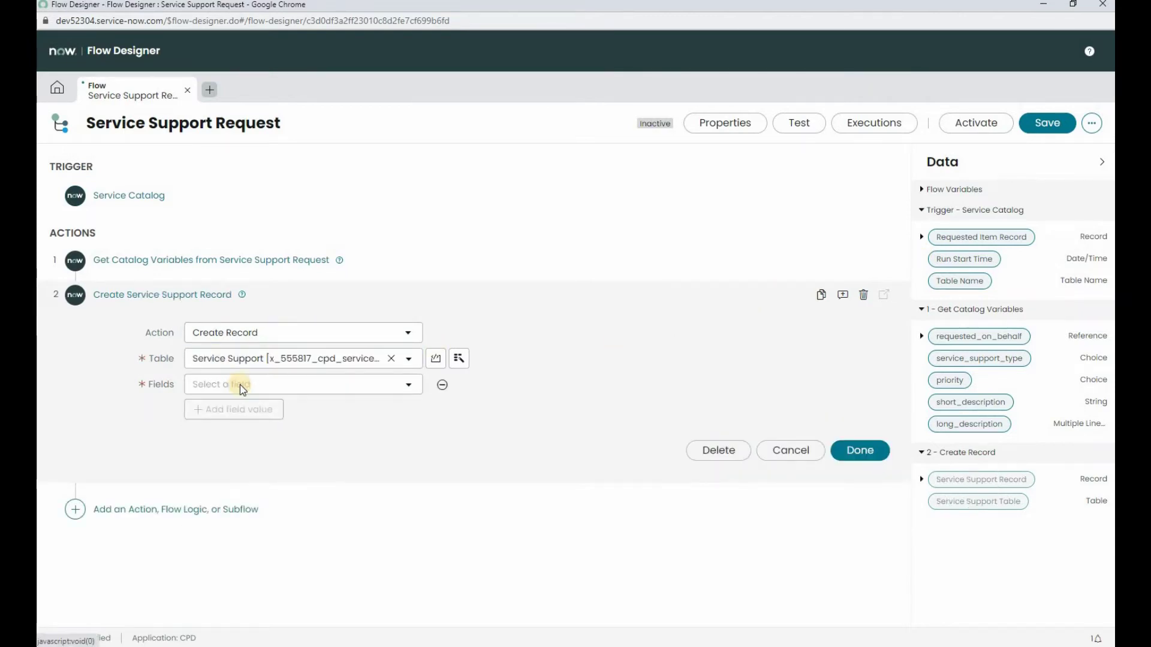
click(241, 387)
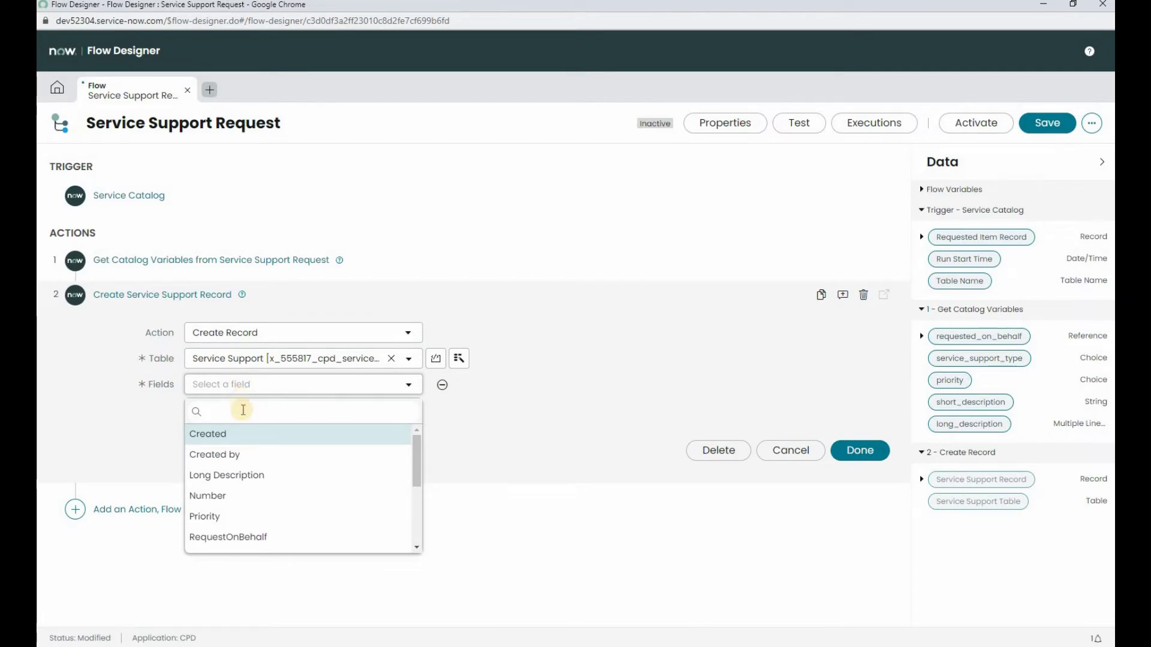
click(243, 476)
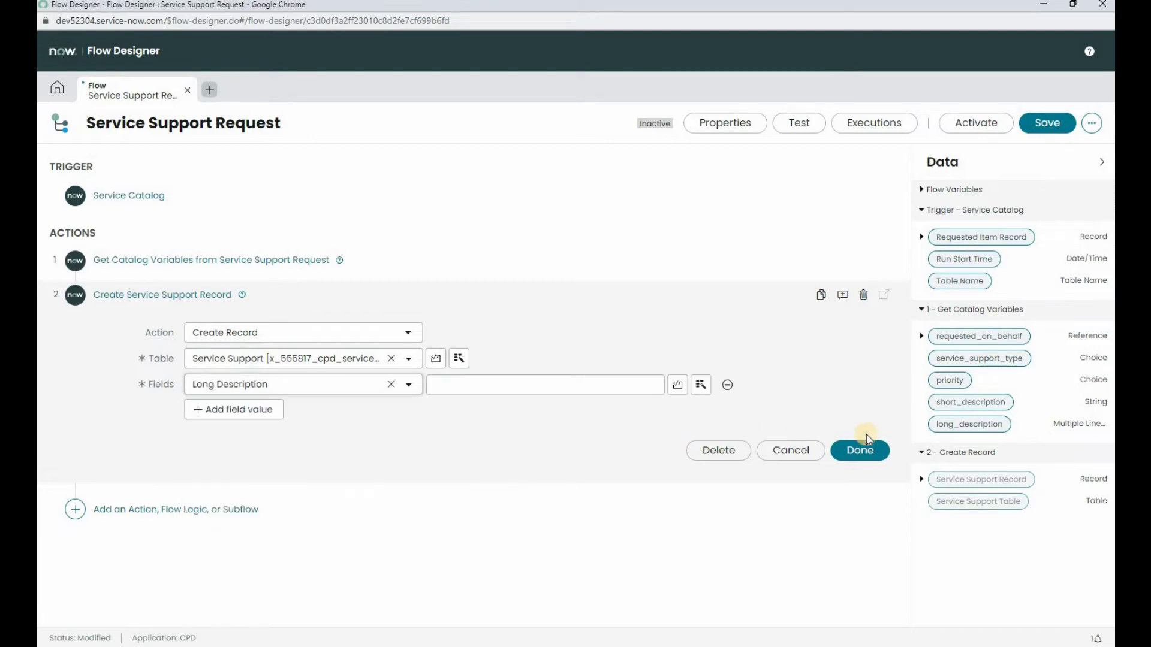
drag(938, 424, 557, 394)
click(229, 417)
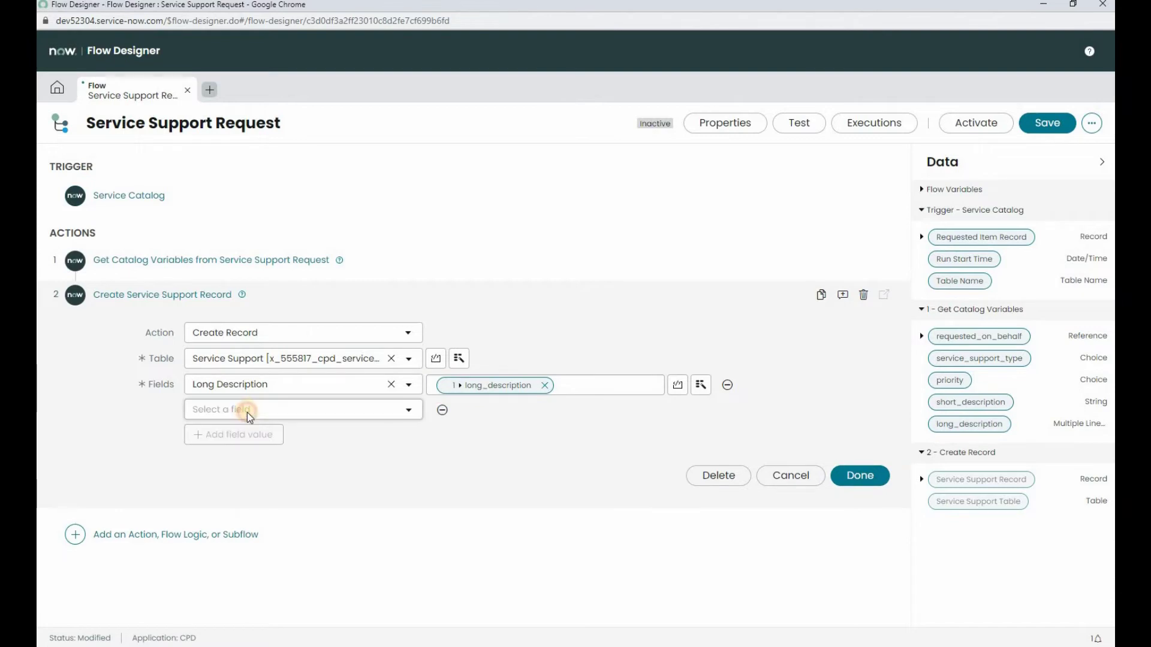
click(249, 410)
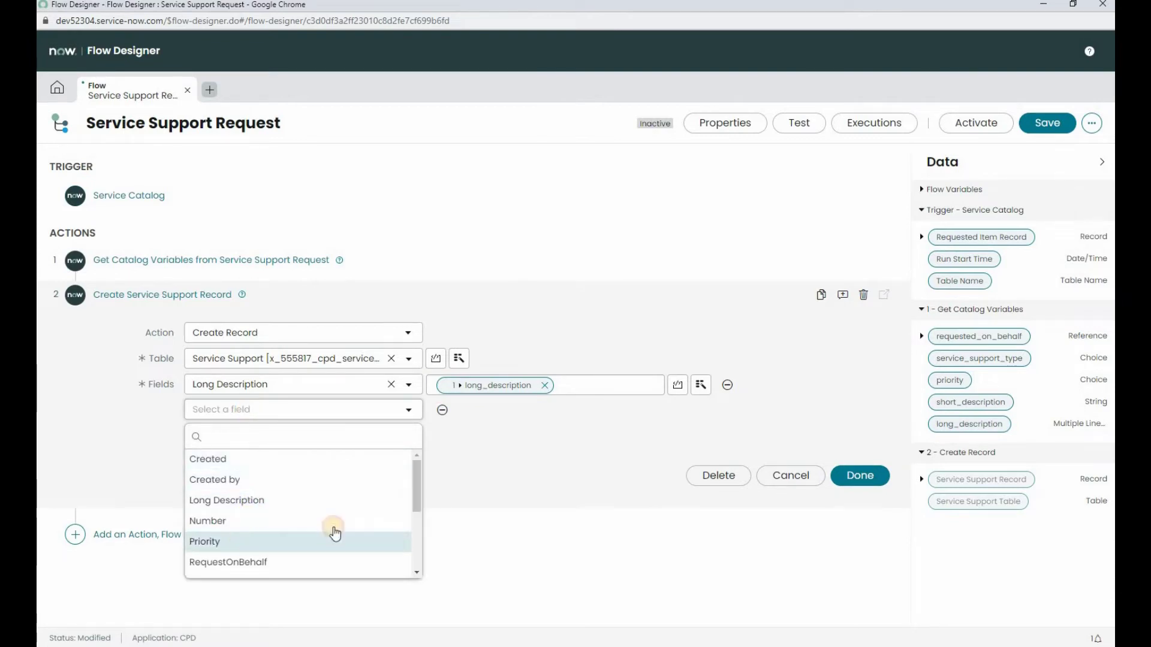
click(240, 542)
drag(949, 380, 549, 412)
- Map the RequestOnBehalf and ServiceSupportType fields to the requested_on_behalf and service_support_type catalog variables
click(234, 434)
click(234, 435)
click(258, 586)
drag(981, 343, 617, 435)
click(228, 459)
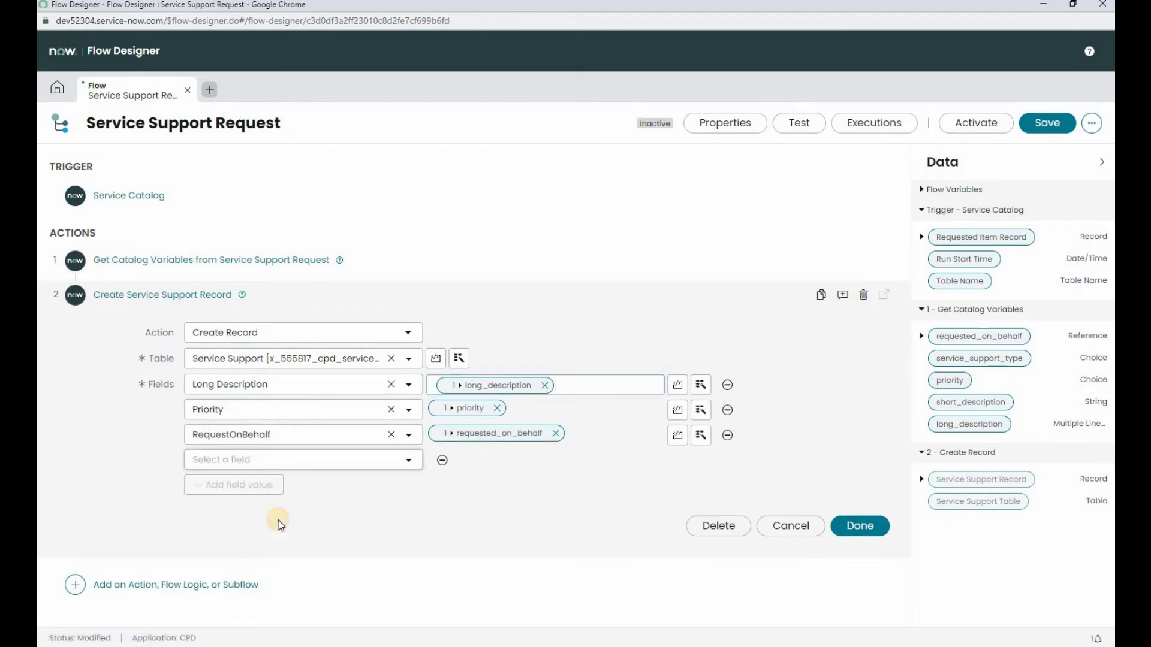
click(277, 460)
scroll(323, 534, down, 2)
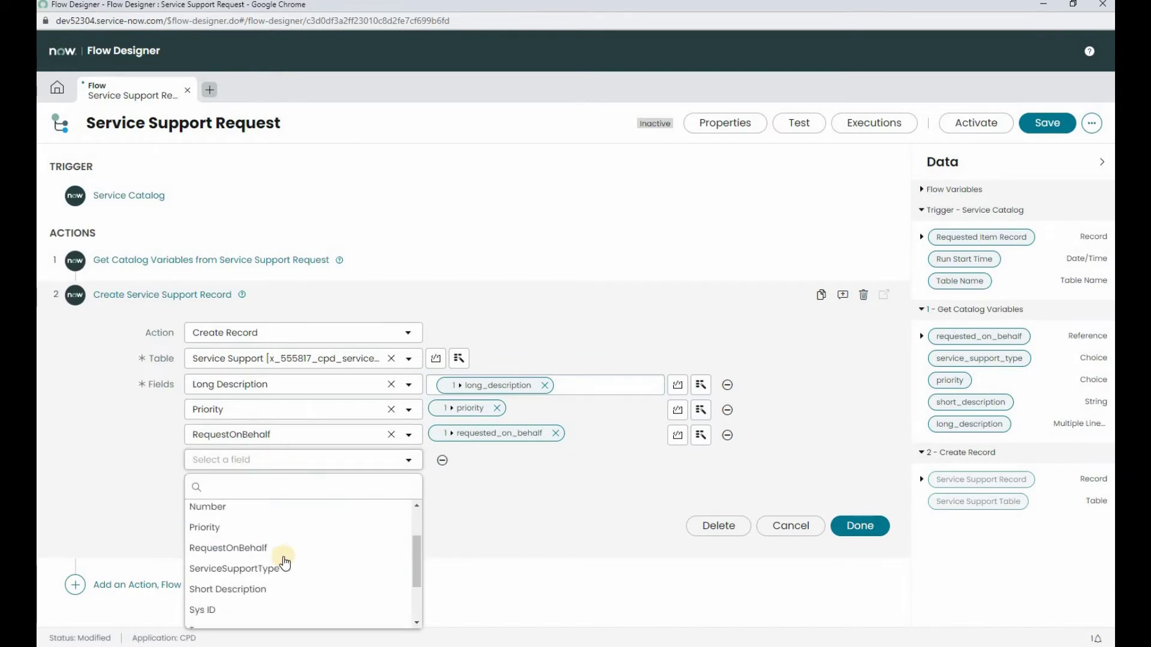
click(300, 570)
drag(994, 366, 477, 461)
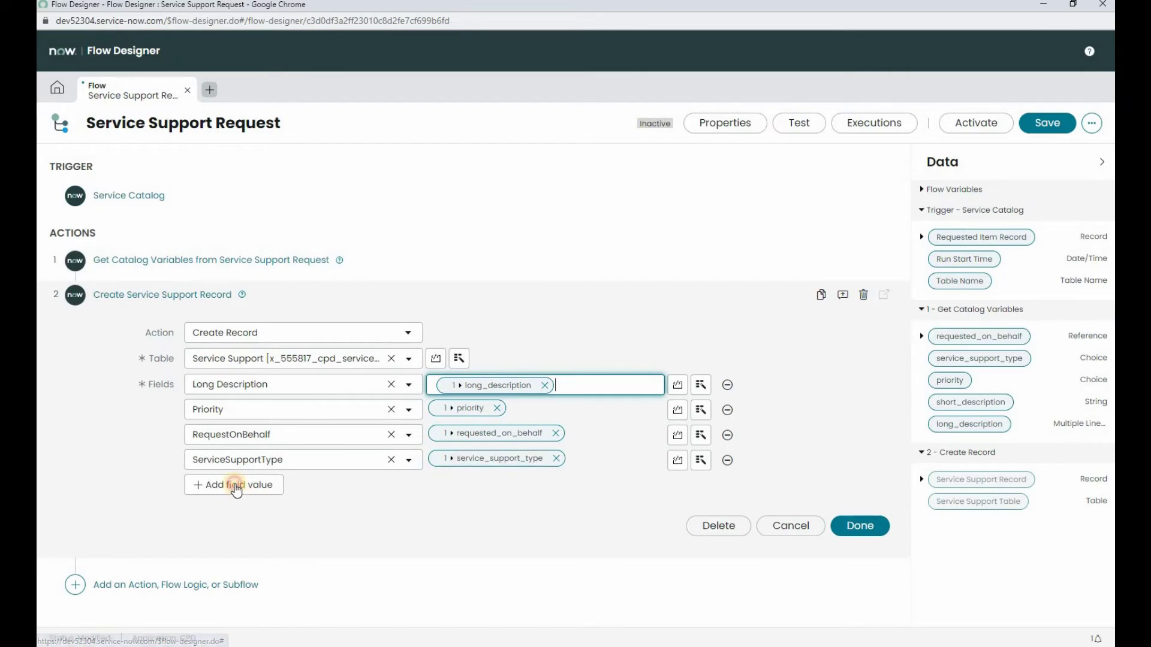
- Map the Short Description field to the short_description catalog variable and finish the Create Record action
click(239, 485)
click(249, 486)
scroll(258, 455, down, 3)
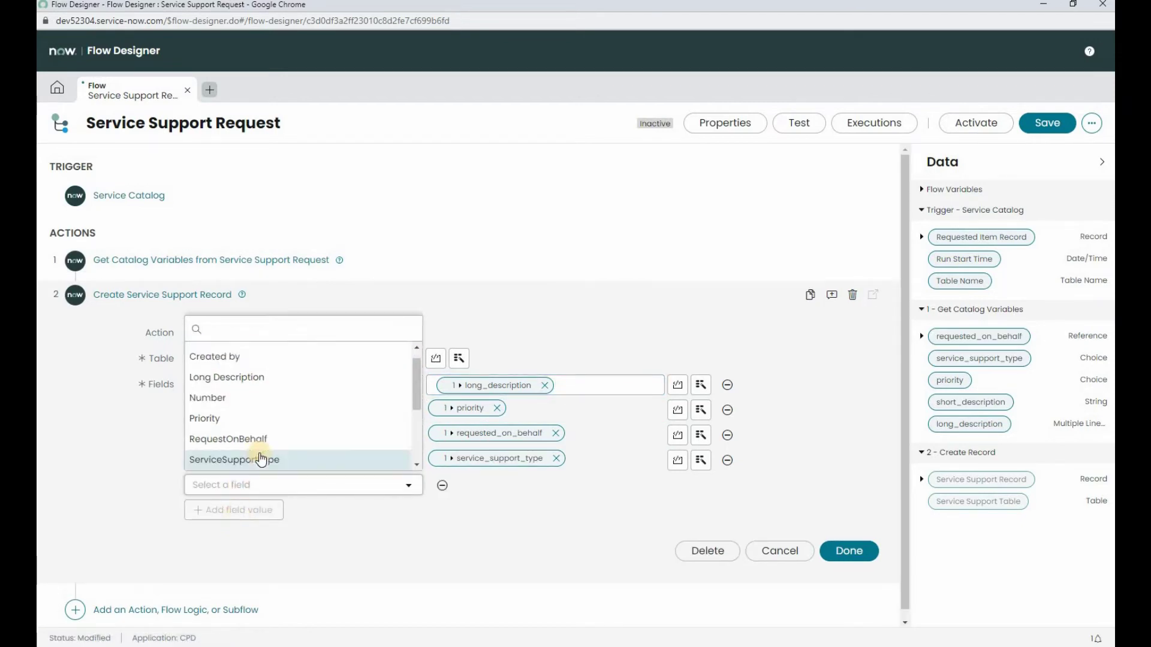
click(249, 412)
drag(963, 403, 502, 493)
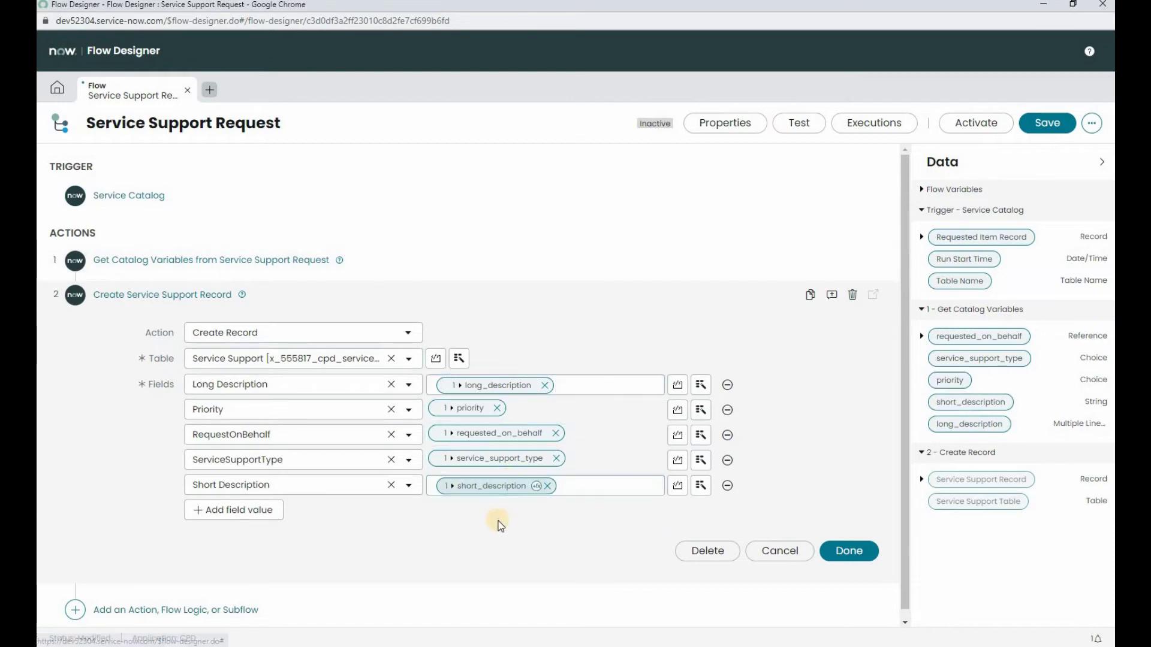
click(847, 550)
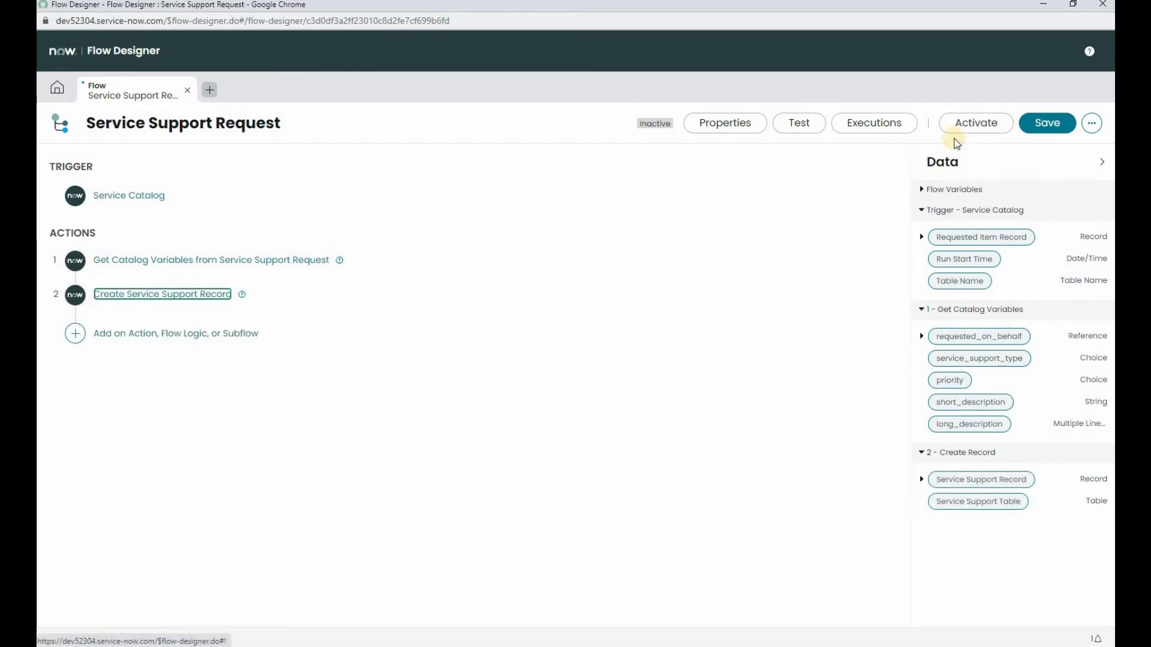
- Save the Service Support Request flow and activate it
click(1047, 124)
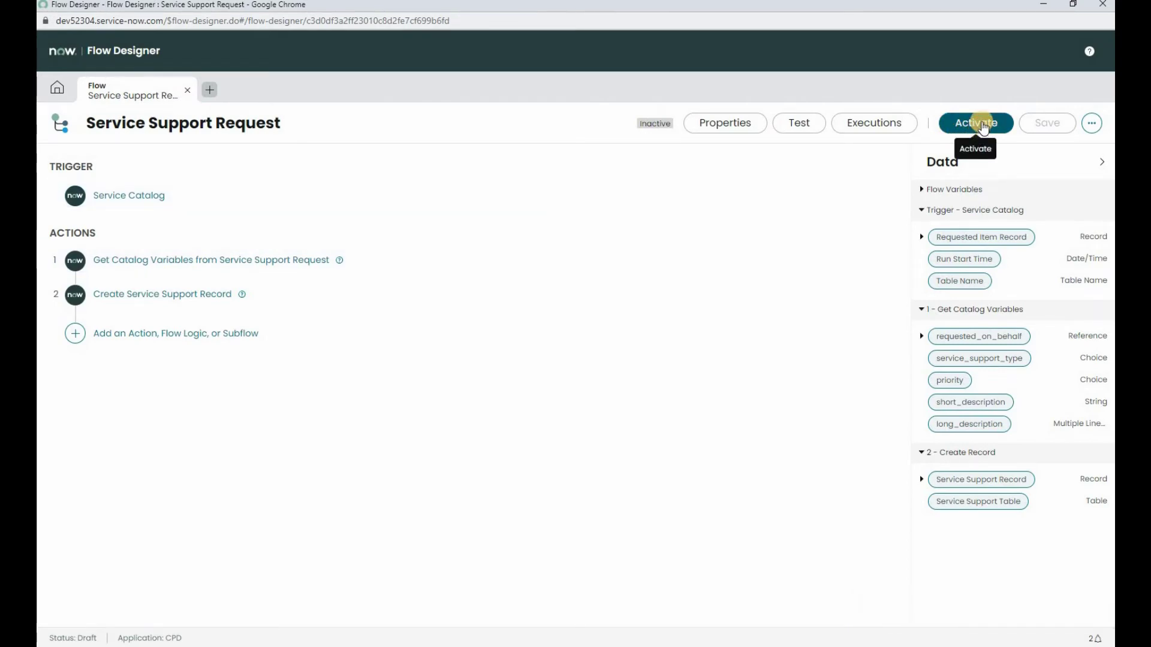
click(980, 131)
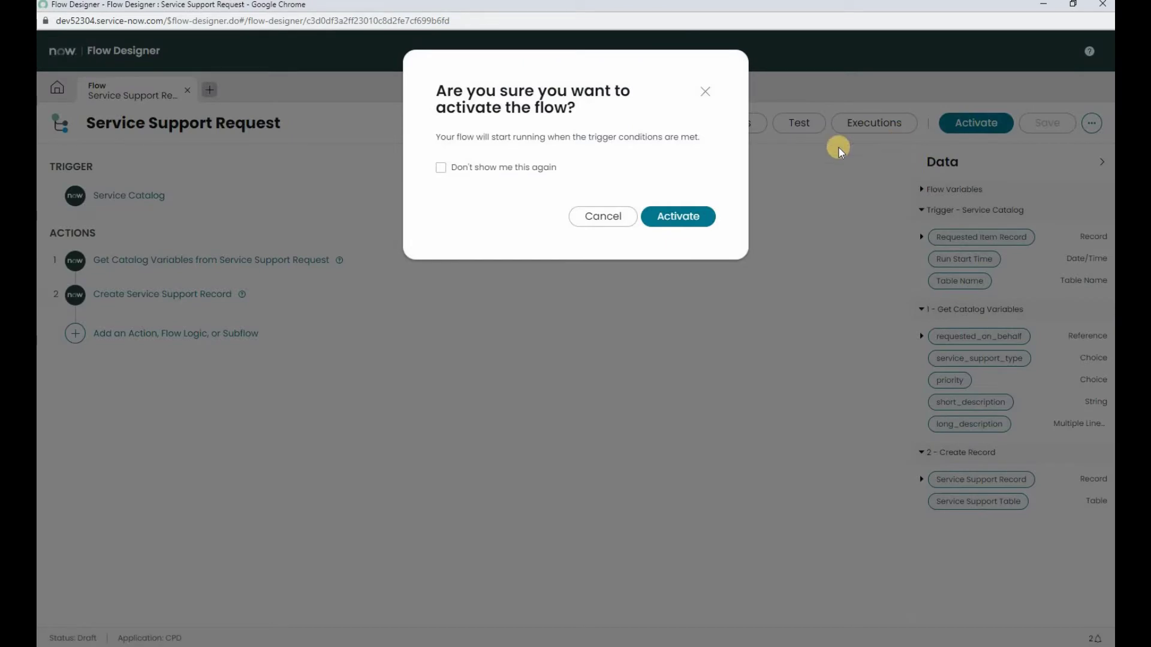
click(689, 217)
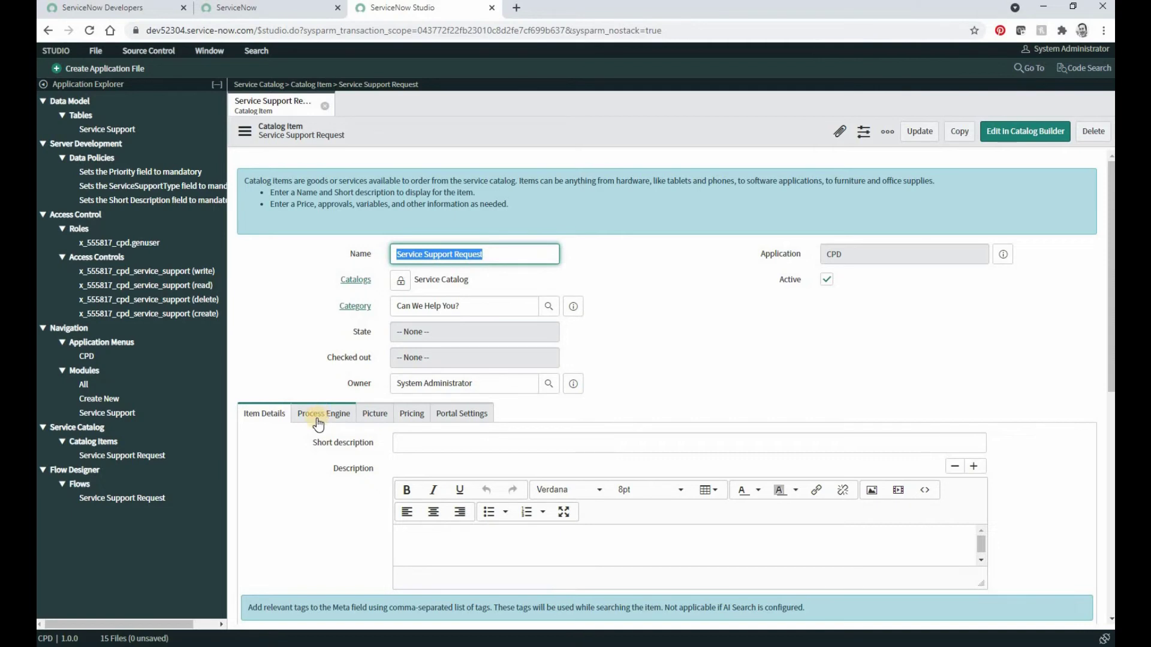
- In the catalog item's process engine settings, set Flow to Service Support Request and update the item
click(319, 416)
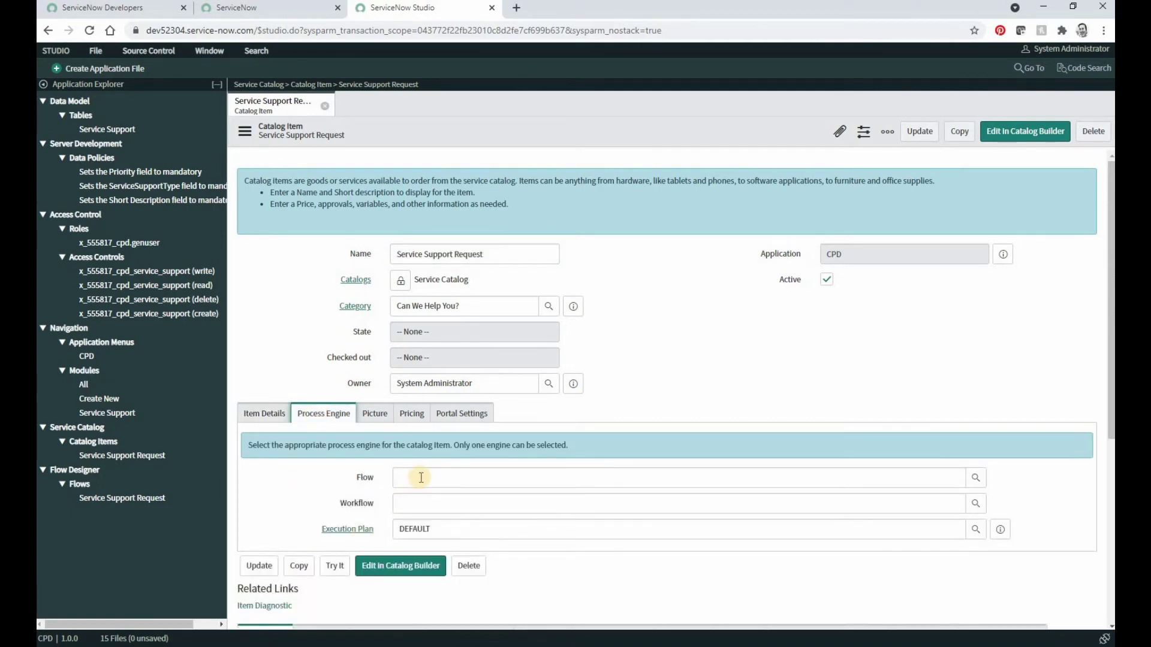
click(424, 476)
text(Service Supp)
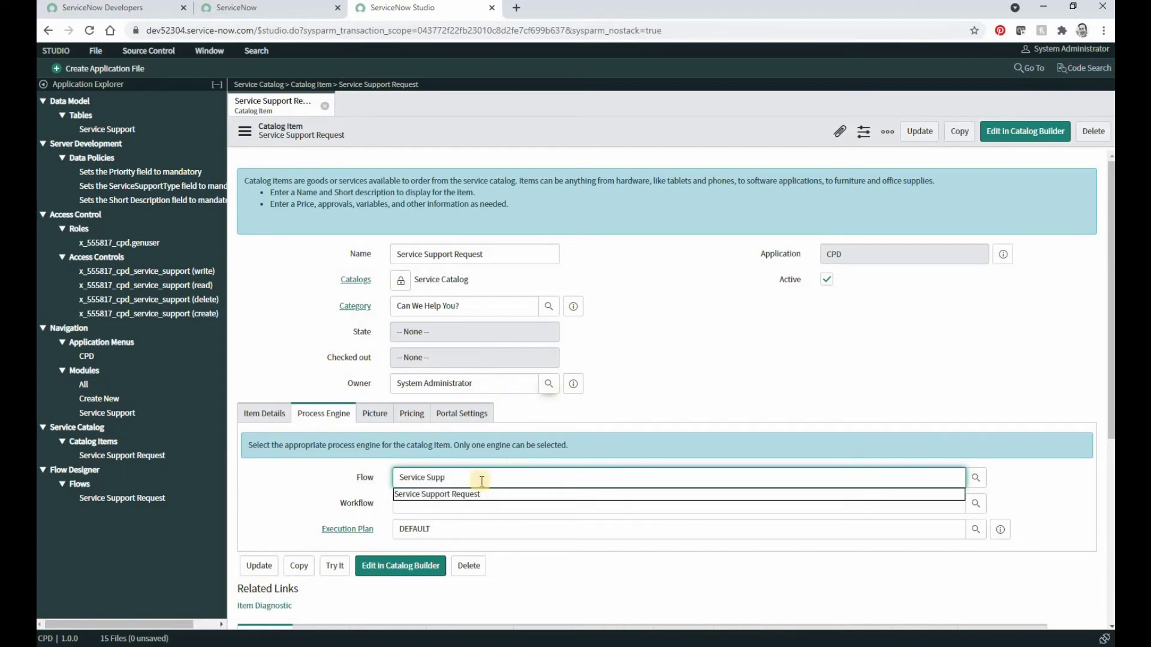
click(441, 505)
click(258, 565)
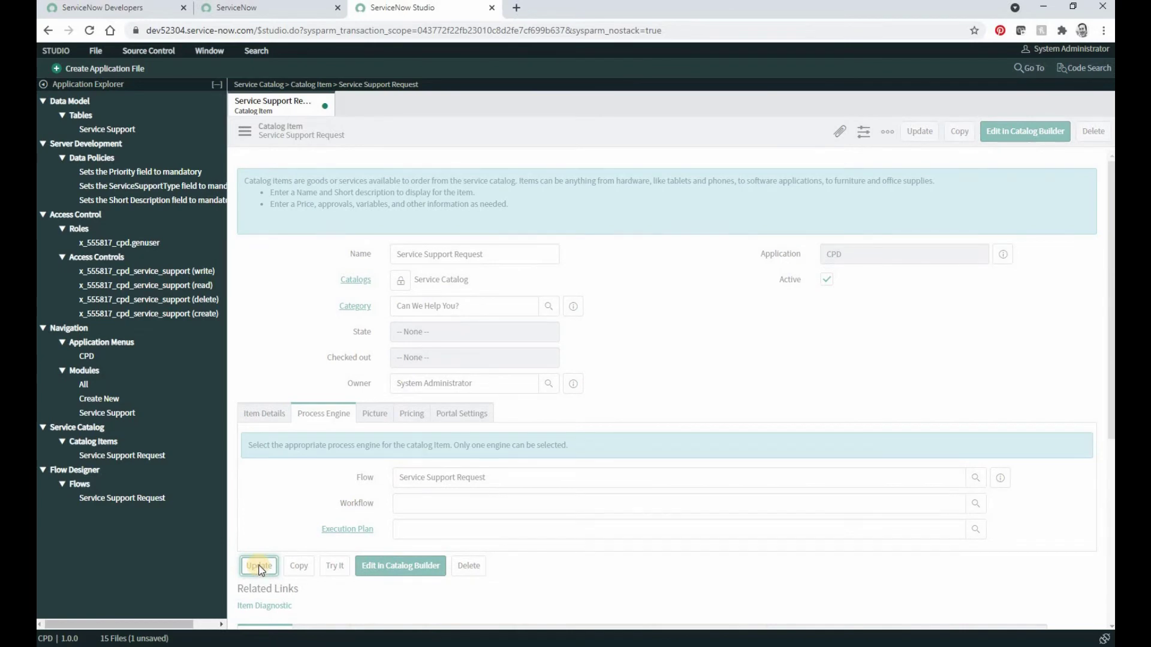
scroll(286, 207, down, 2)
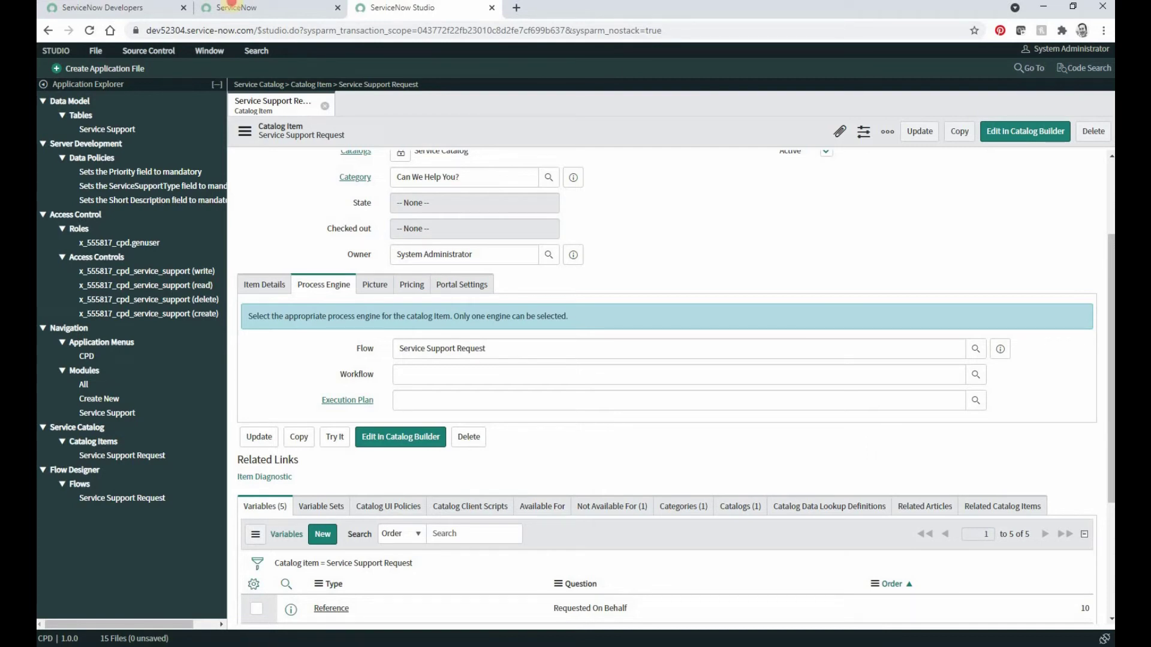
- Switch to the Service Portal and open the first Service Support Request item in the Can We Help You? catalog category
click(234, 8)
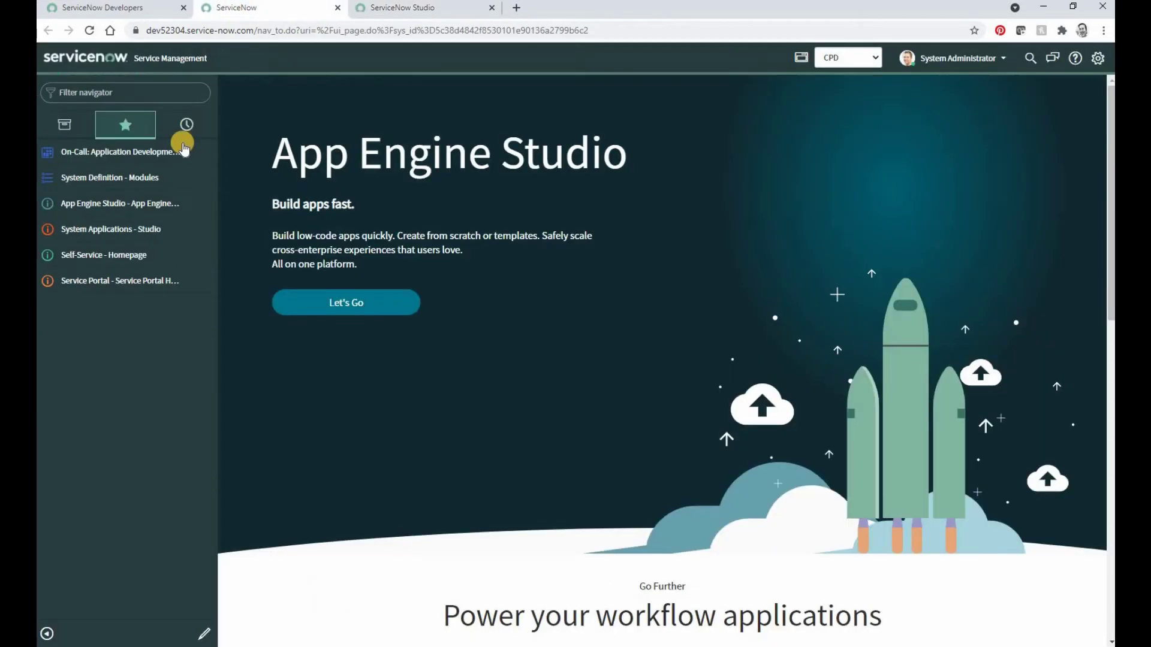
click(141, 280)
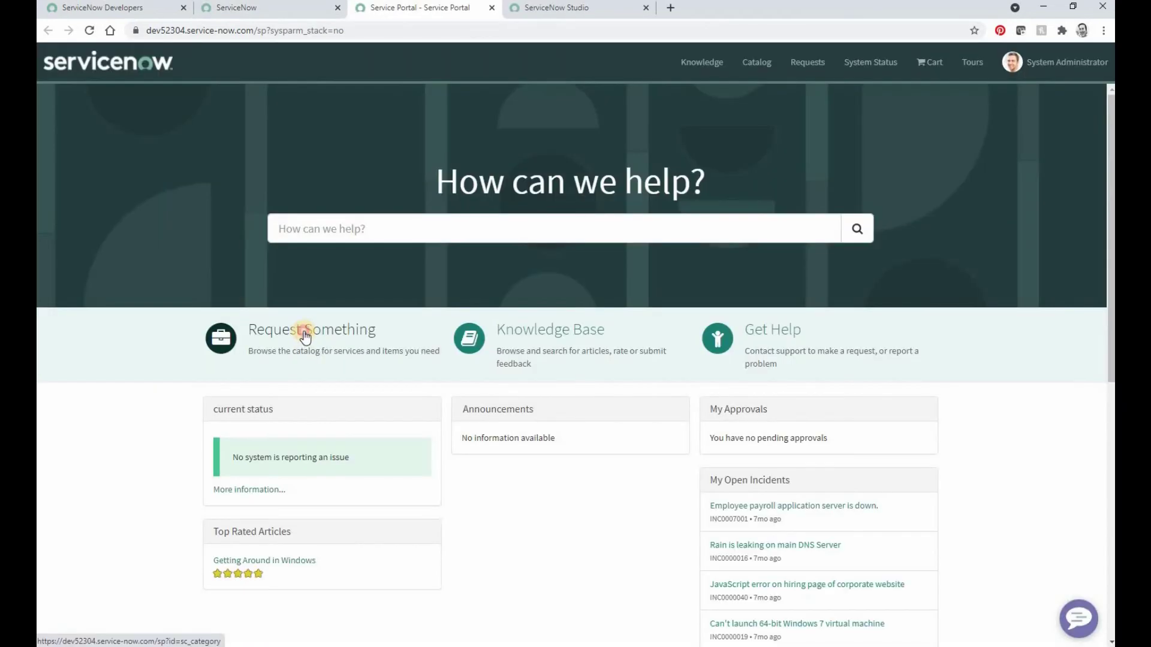
click(305, 336)
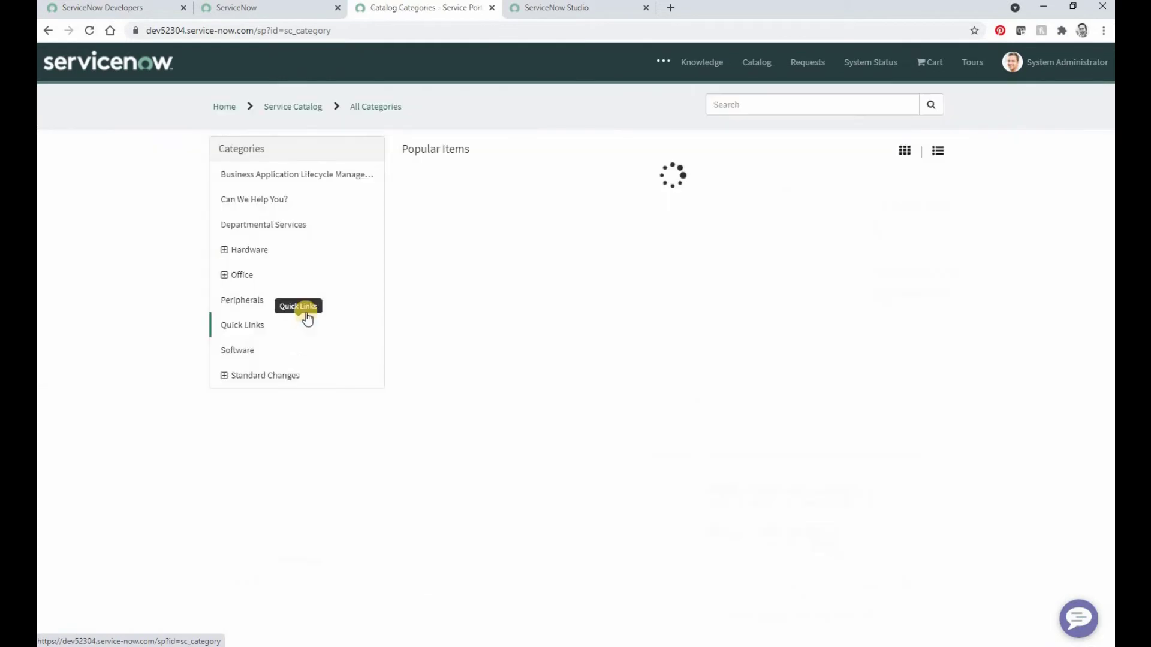
click(253, 204)
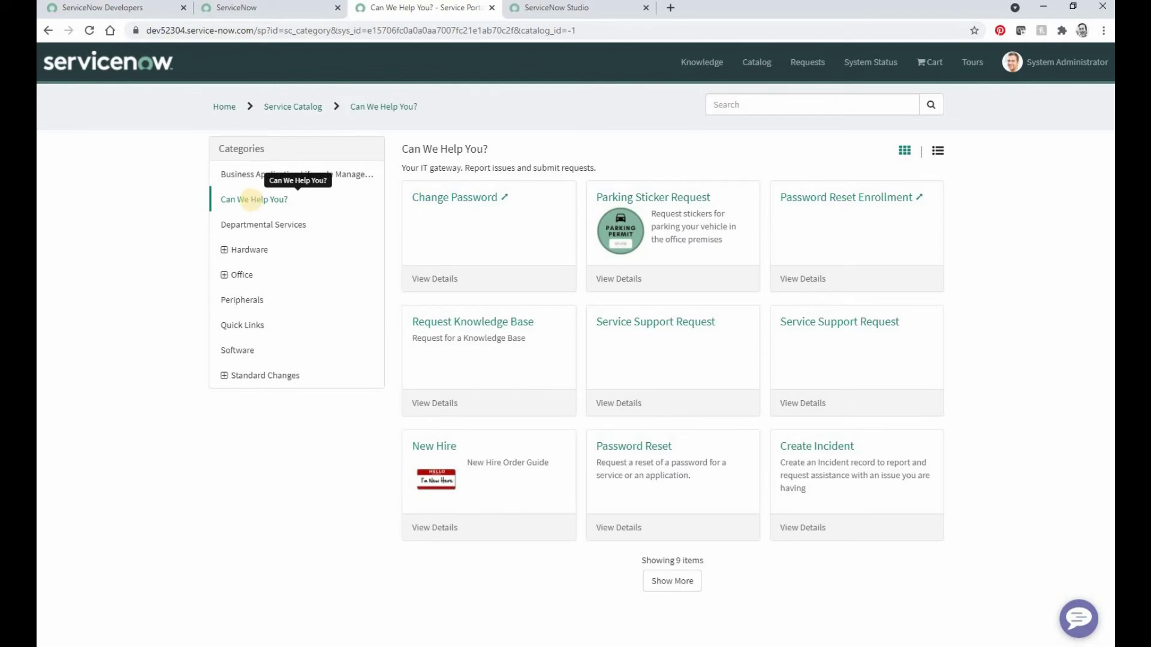
click(647, 367)
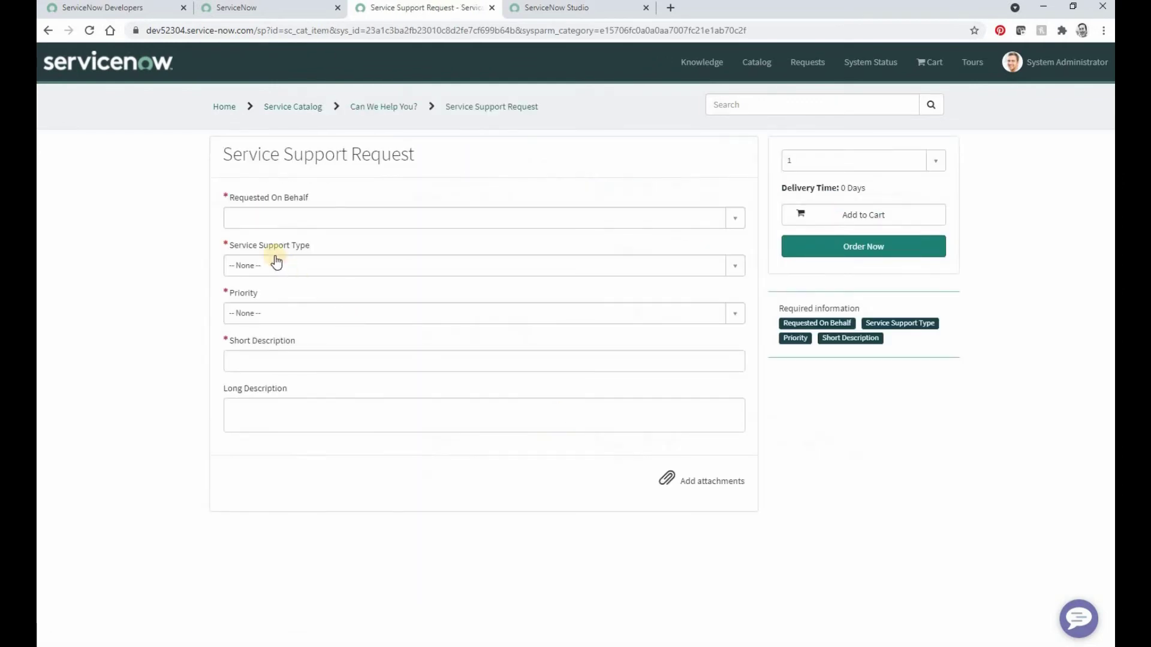
- Fill in the request with a person in Requested On Behalf, Data Architecture Consultation as Service Support Type and Medium as Priority
click(255, 217)
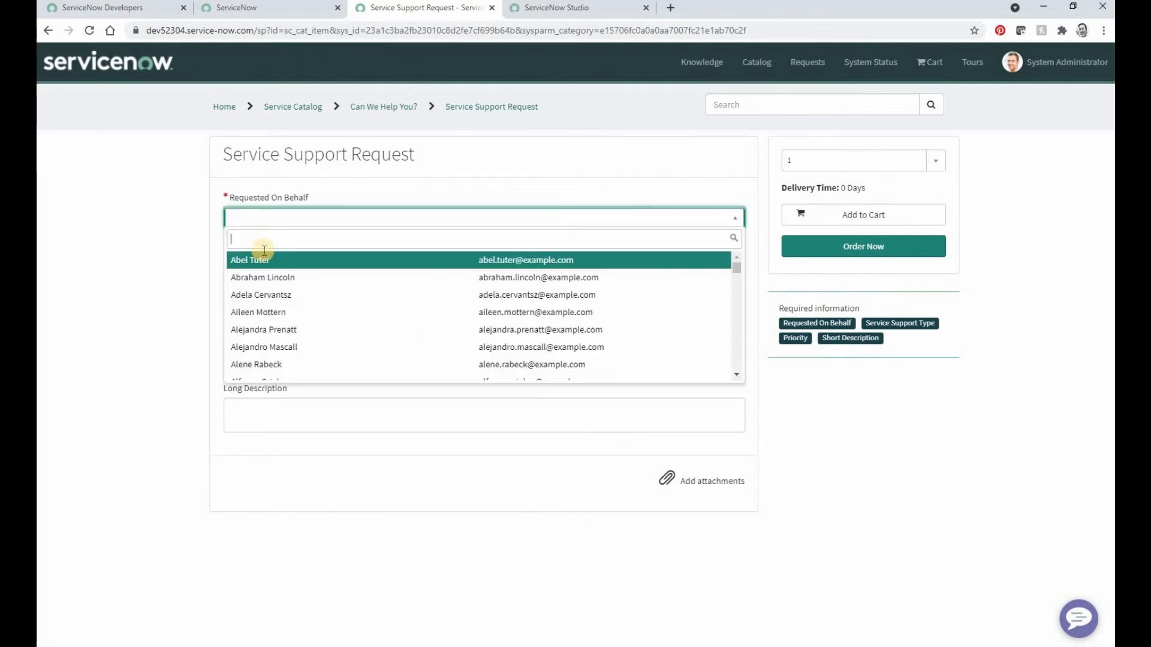
click(266, 295)
click(275, 265)
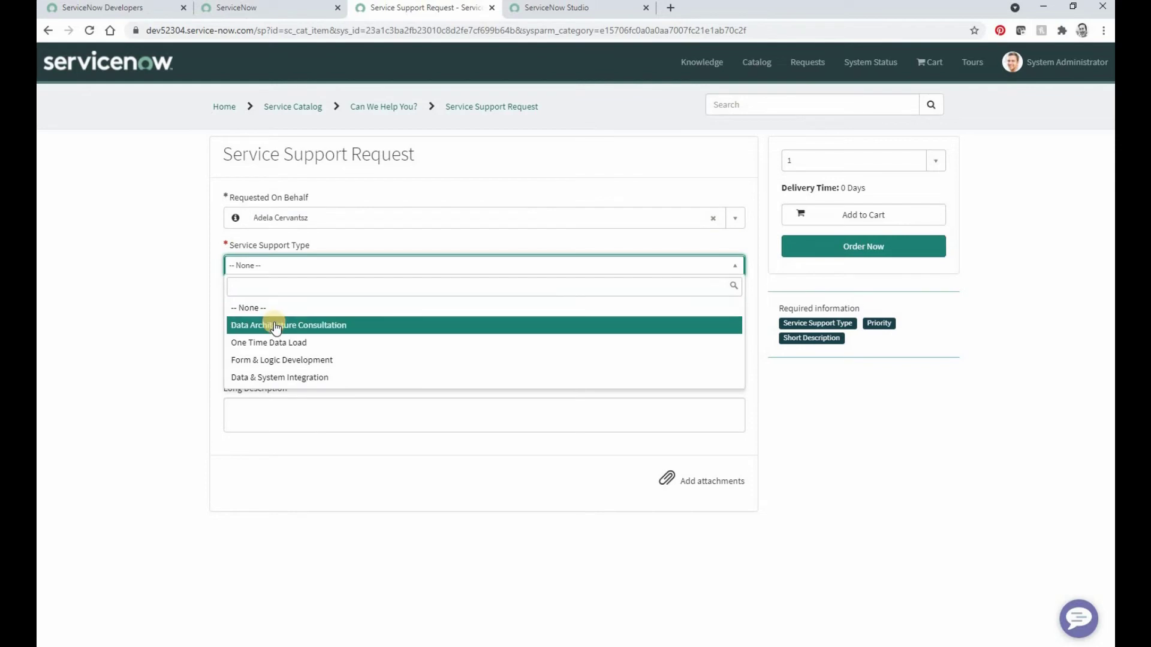
click(274, 325)
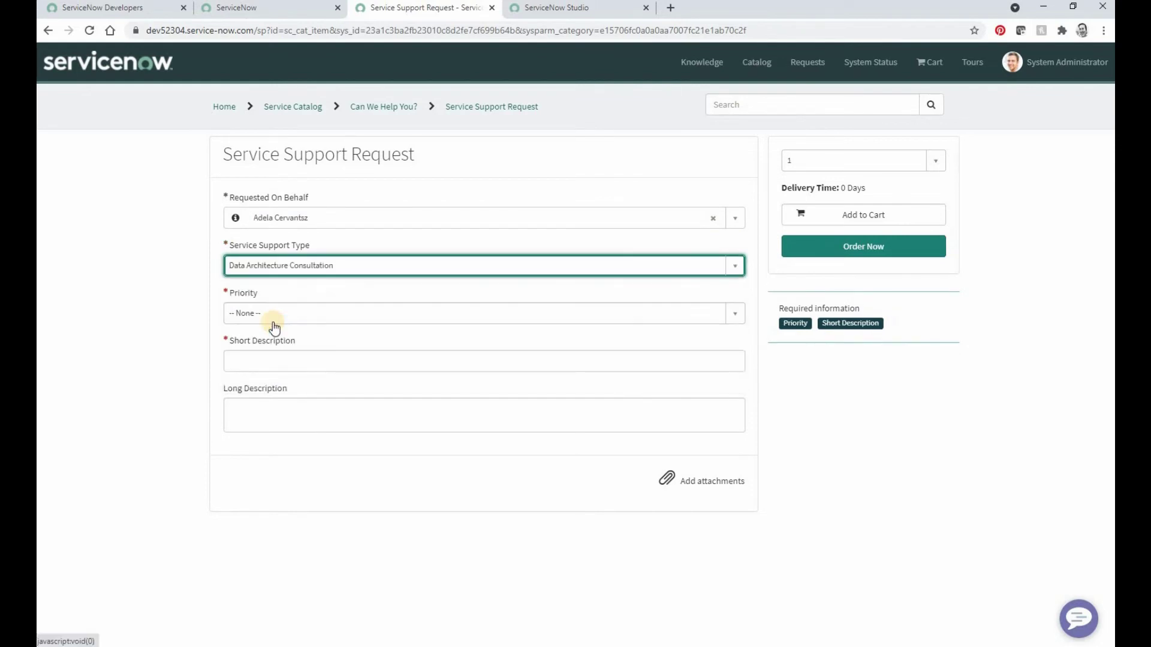
click(274, 318)
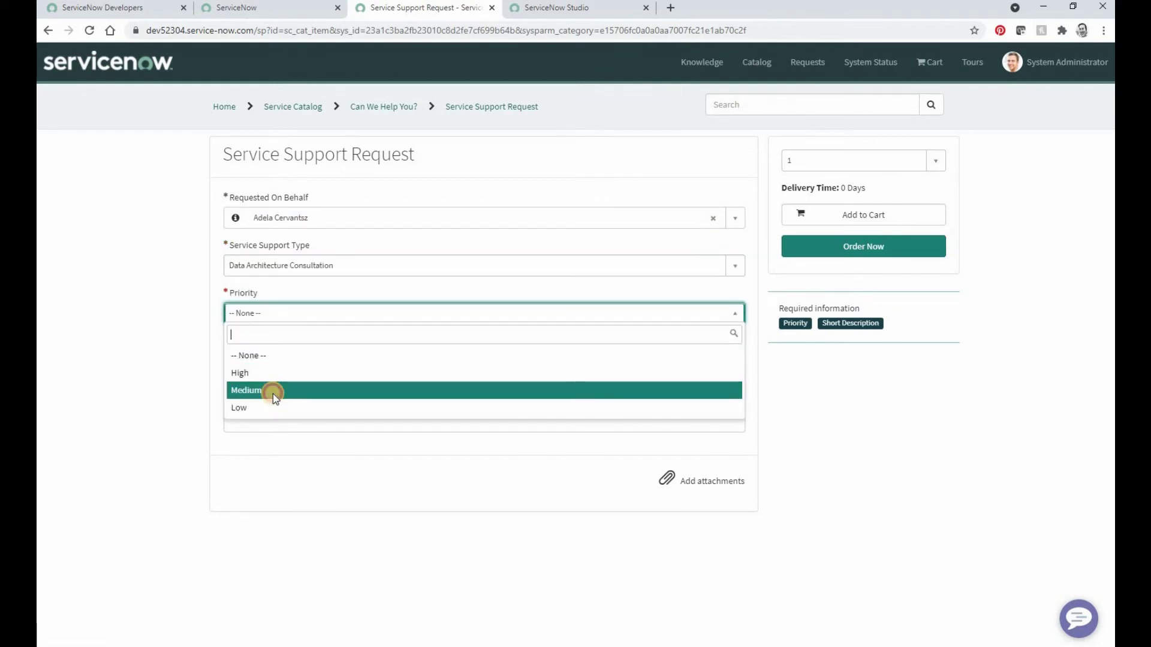
click(273, 390)
- Enter "Short Desc" as the Short Description and order the Service Support Request
click(274, 357)
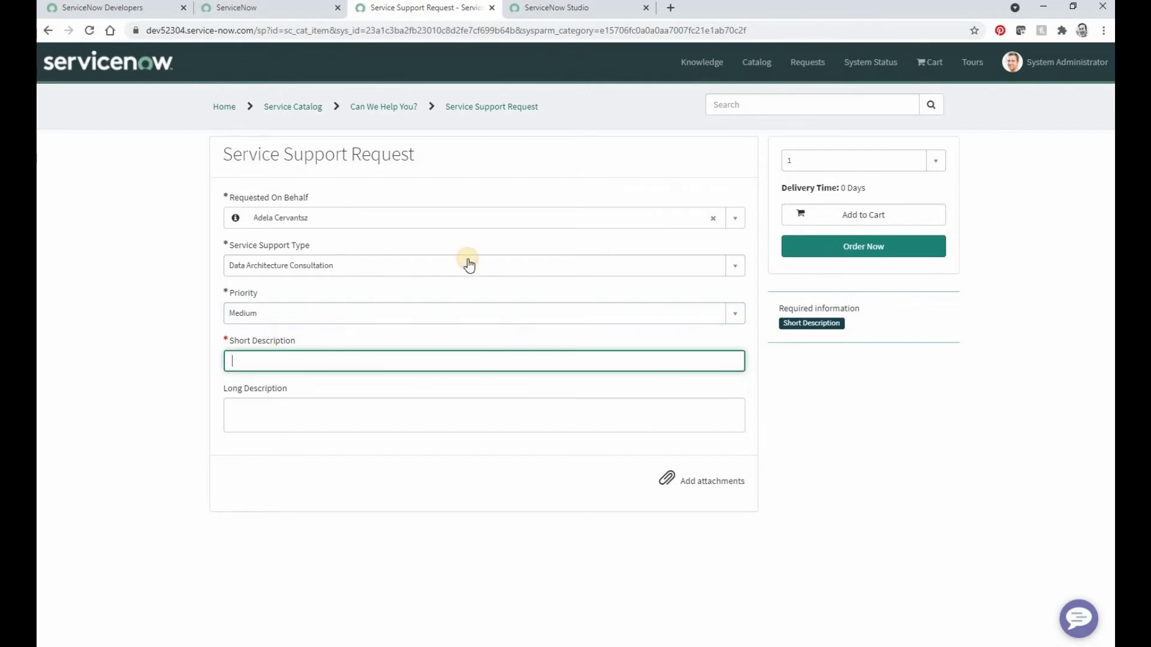
text(Short Desc)
click(863, 246)
click(741, 253)
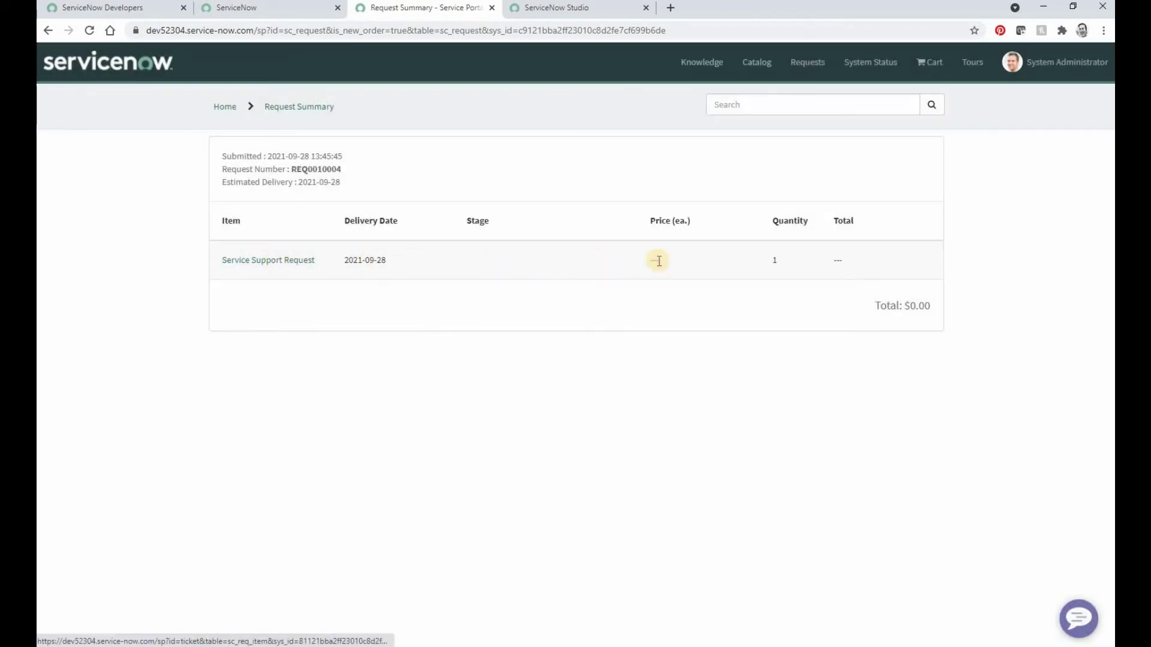
- Return to ServiceNow Studio and show the record list of the Service Support table to check for the submitted request
click(280, 11)
click(568, 11)
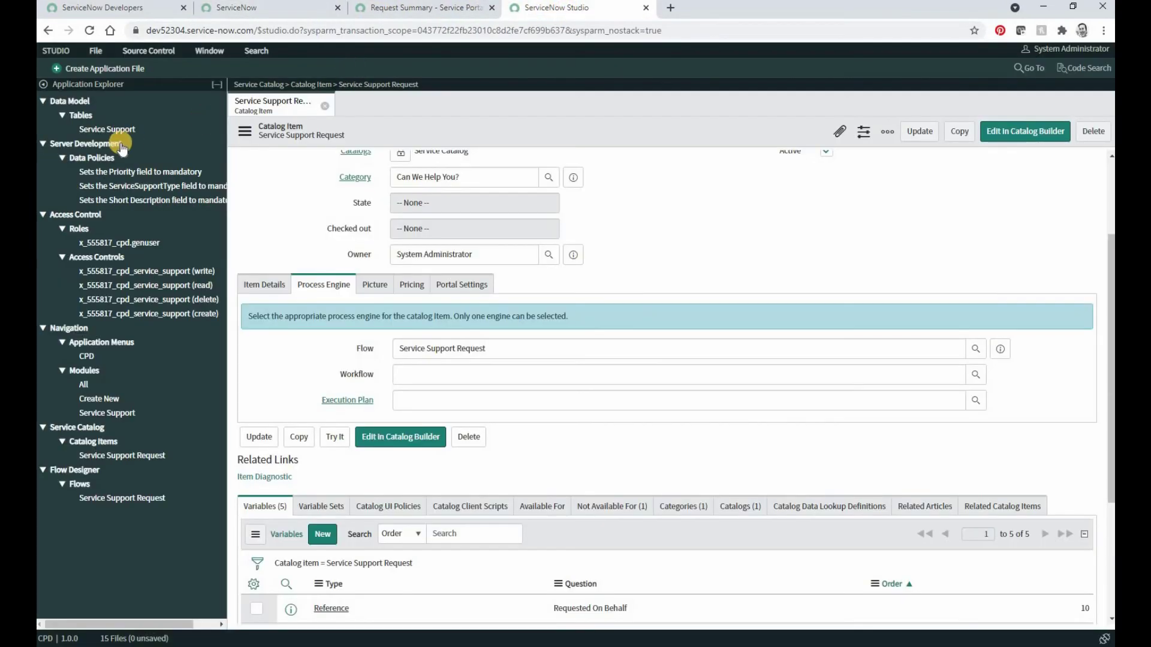
click(129, 129)
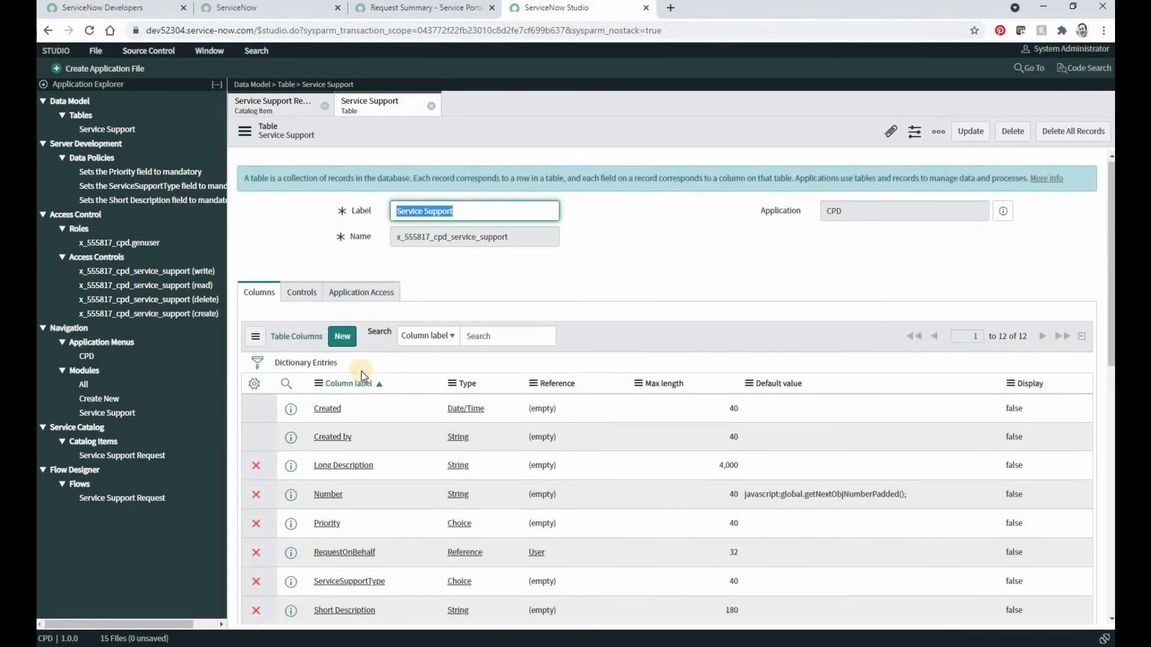
scroll(360, 373, down, 10)
scroll(294, 358, down, 2)
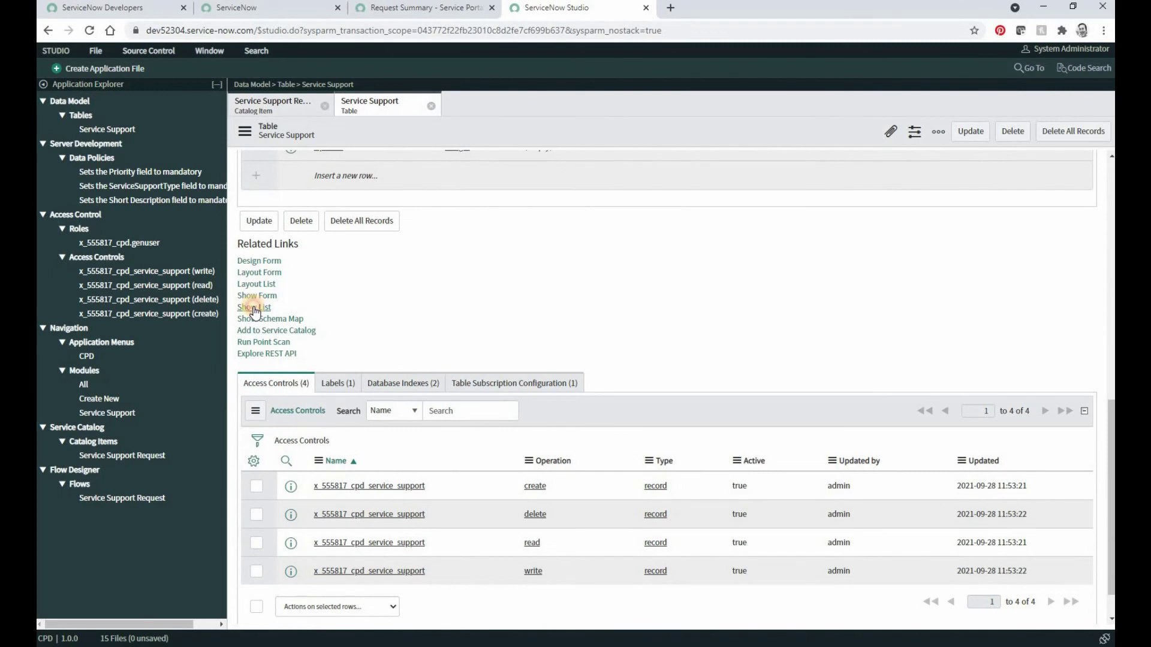
click(254, 308)
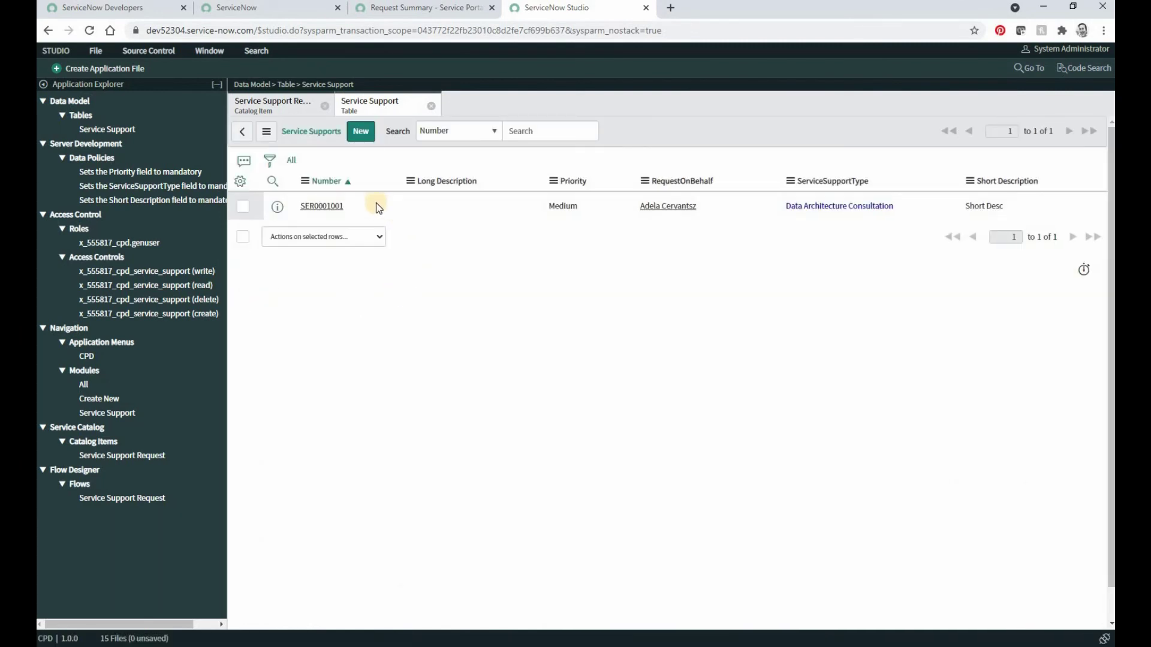